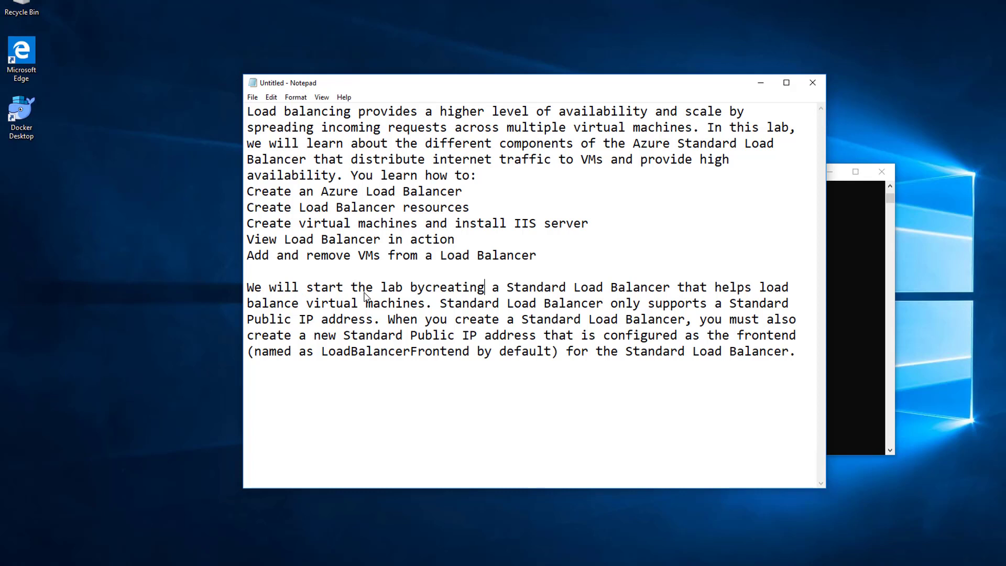
# Insert the missing space between "by" and "creating" in the second paragraph of the lab notes.
pyautogui.click(426, 289)
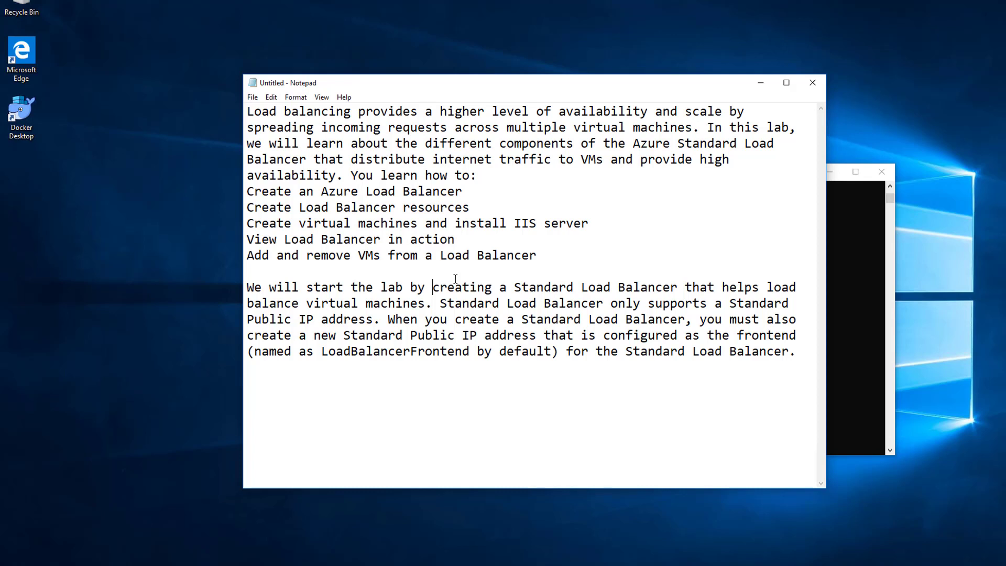
pyautogui.doubleClick(556, 286)
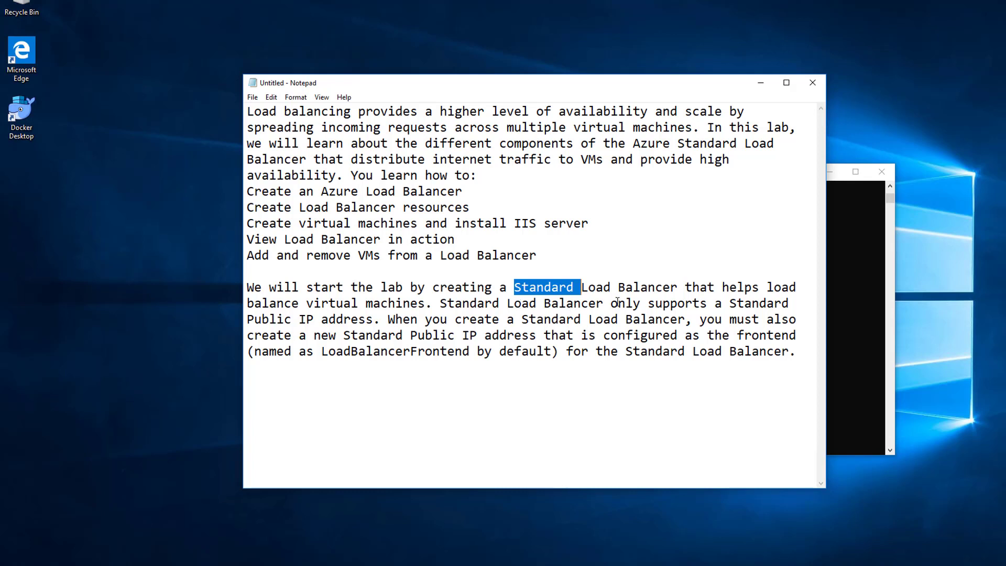
pyautogui.doubleClick(760, 304)
pyautogui.click(752, 304)
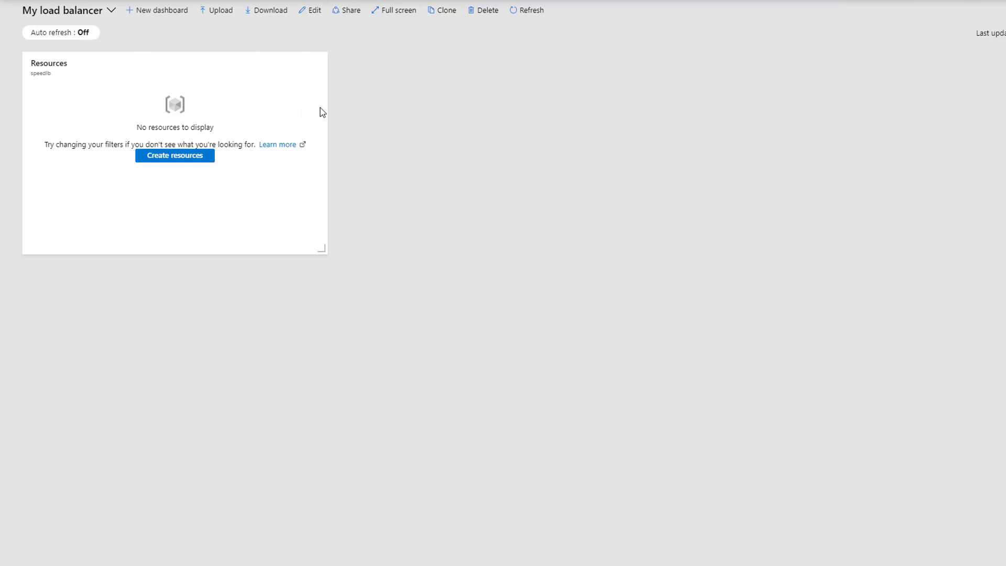
pyautogui.click(183, 160)
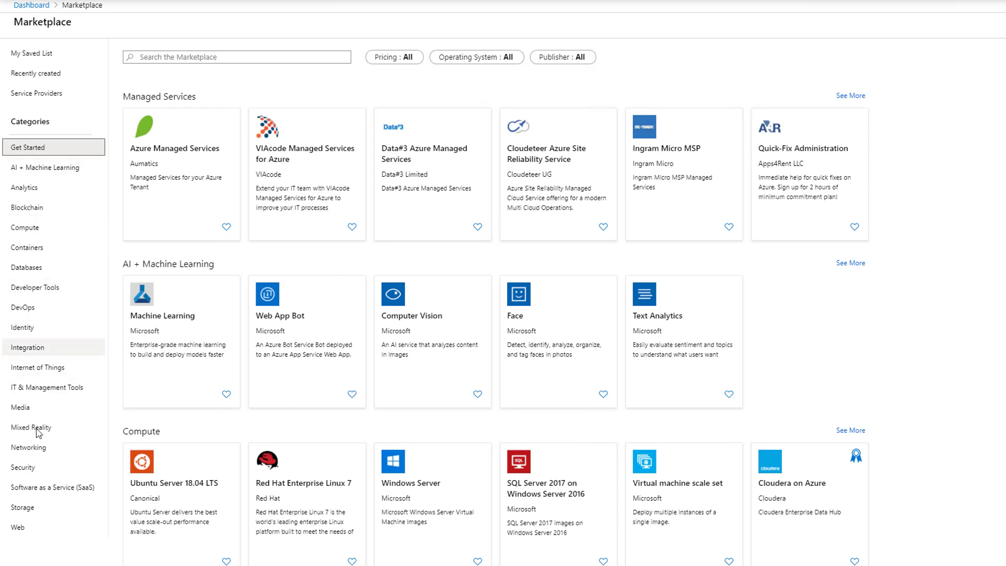
pyautogui.click(26, 451)
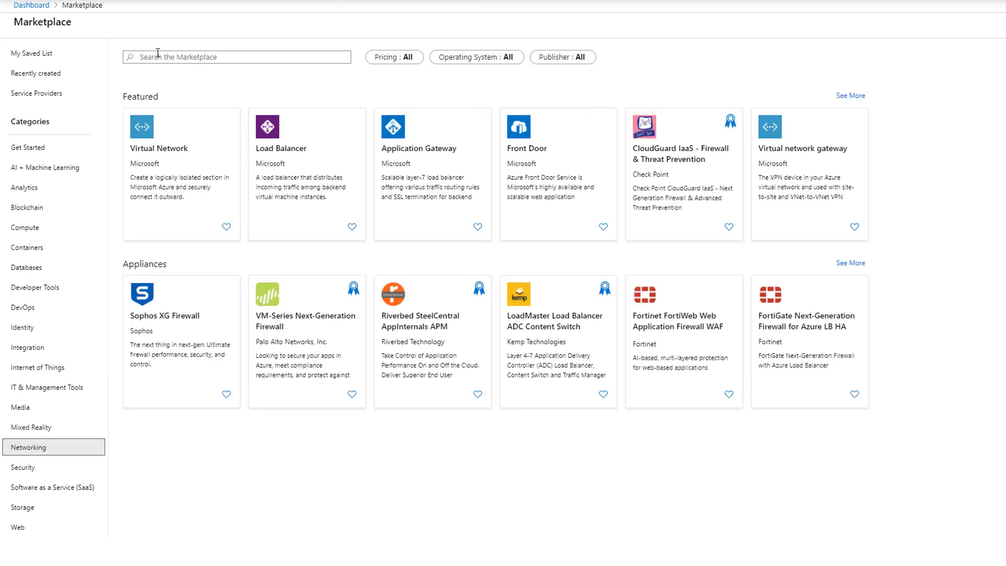
pyautogui.click(282, 153)
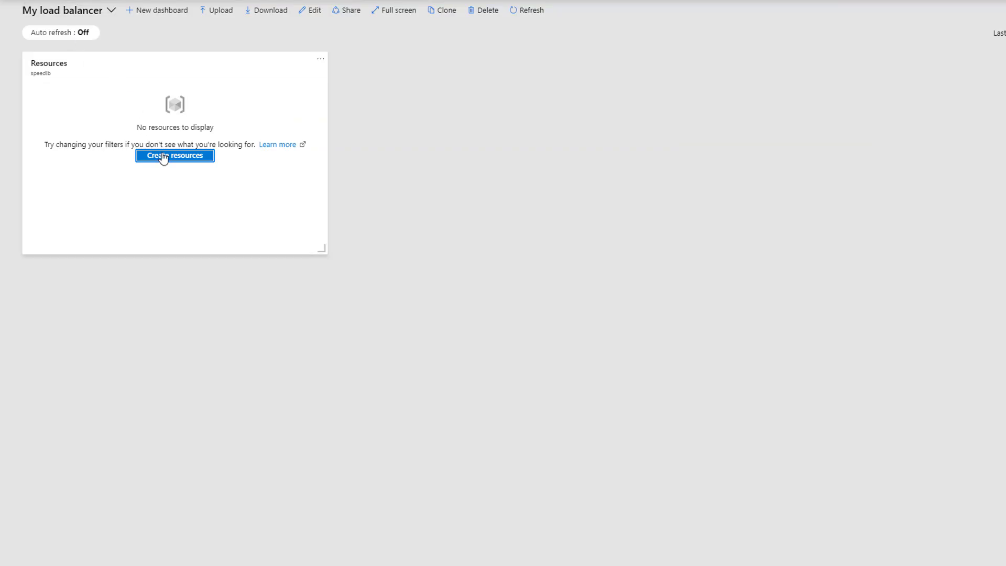
# Start creating a Microsoft Load Balancer from the Marketplace's Networking category.
pyautogui.click(163, 157)
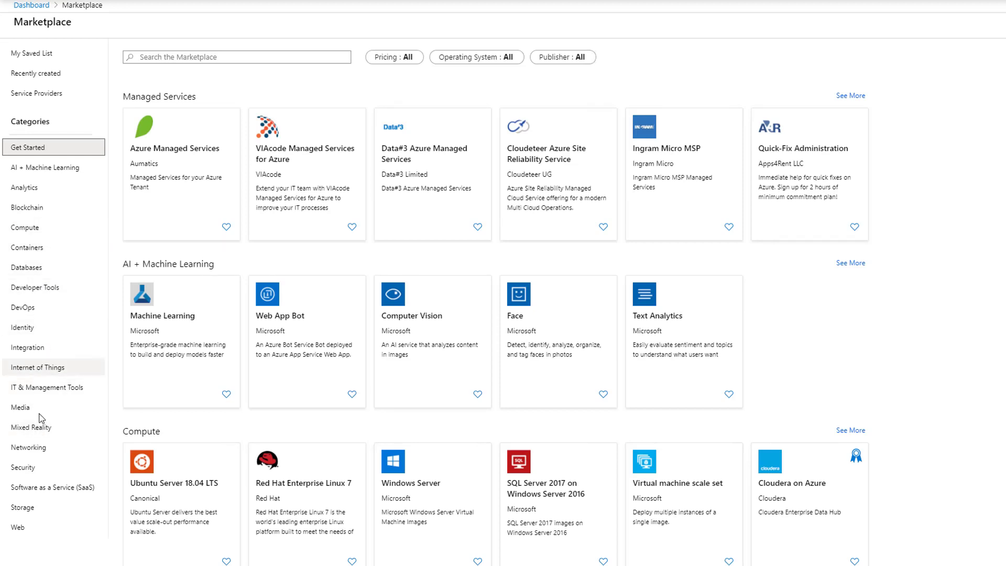
pyautogui.click(21, 447)
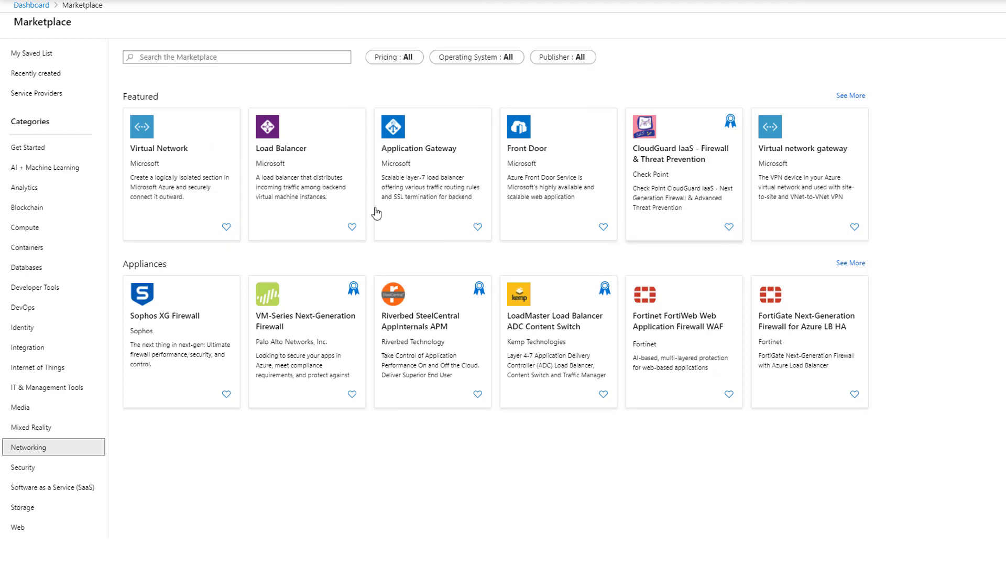
pyautogui.click(284, 156)
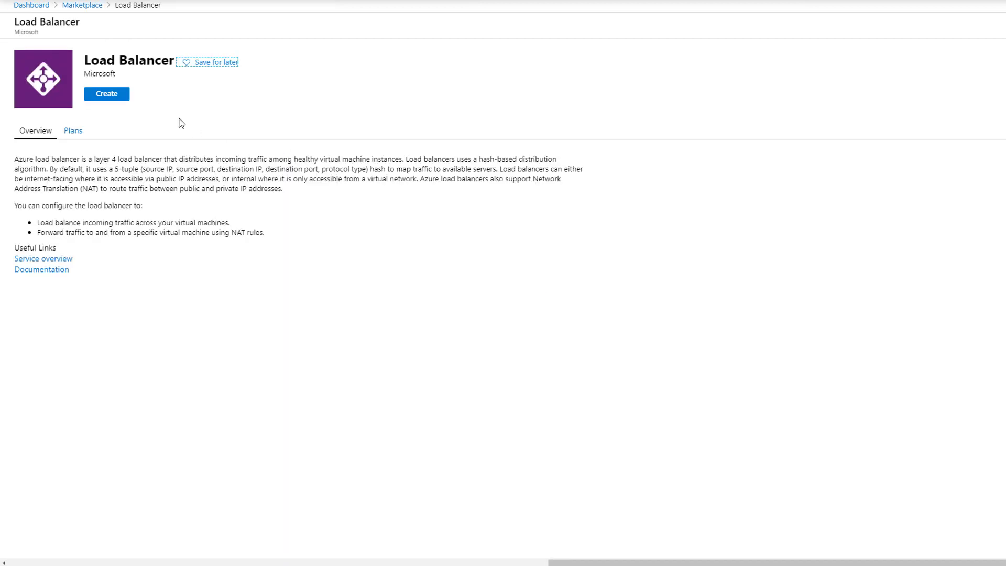
pyautogui.click(114, 97)
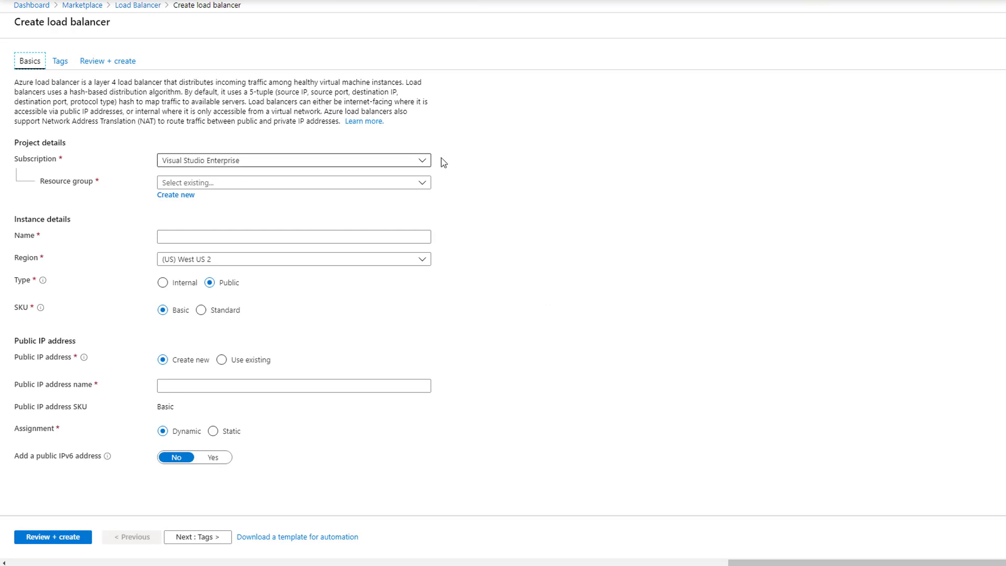
# Assign the load balancer to resource group speedlb, name it speedlb, and choose region (US) East US 2 and the Standard SKU.
pyautogui.click(373, 181)
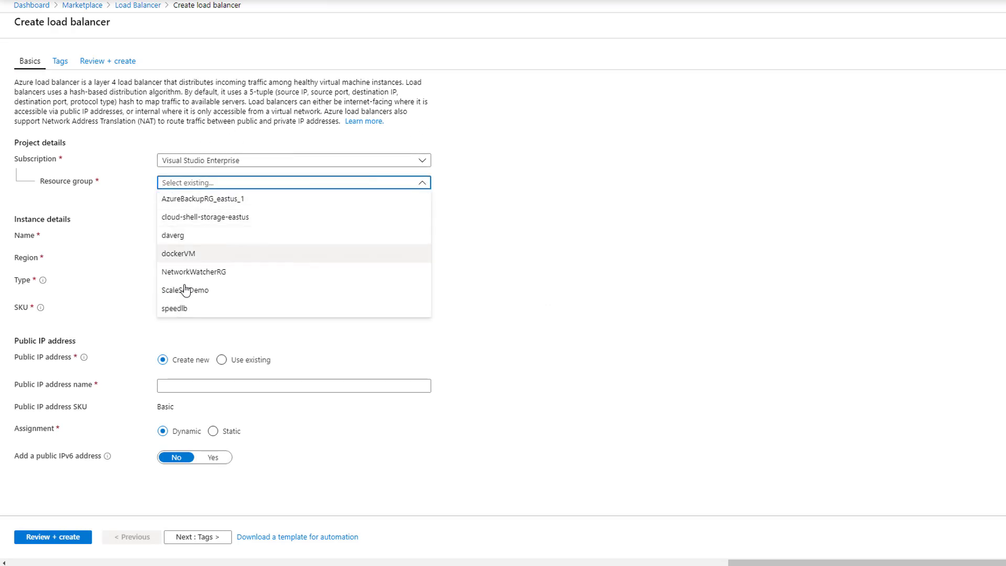
pyautogui.click(179, 309)
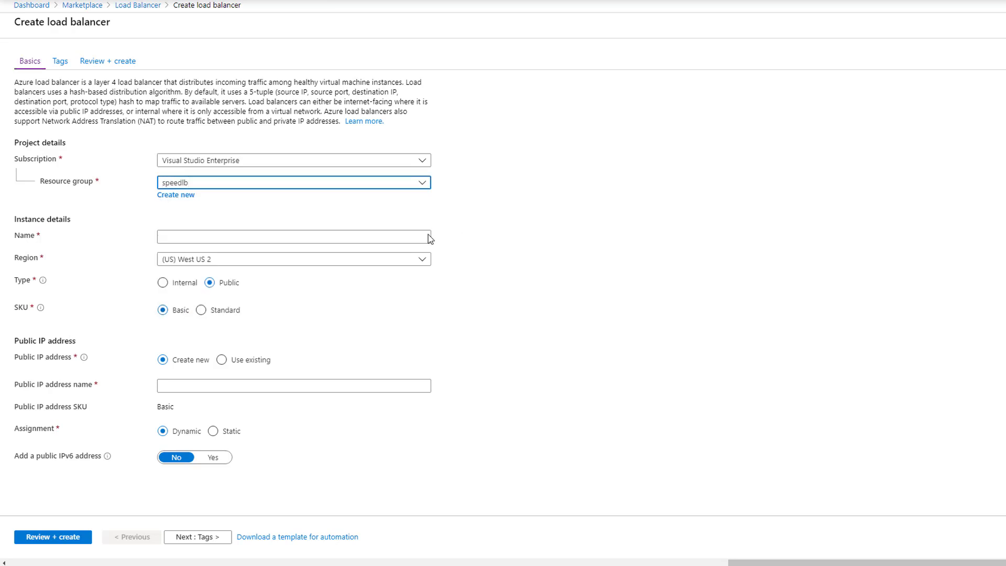
pyautogui.click(272, 237)
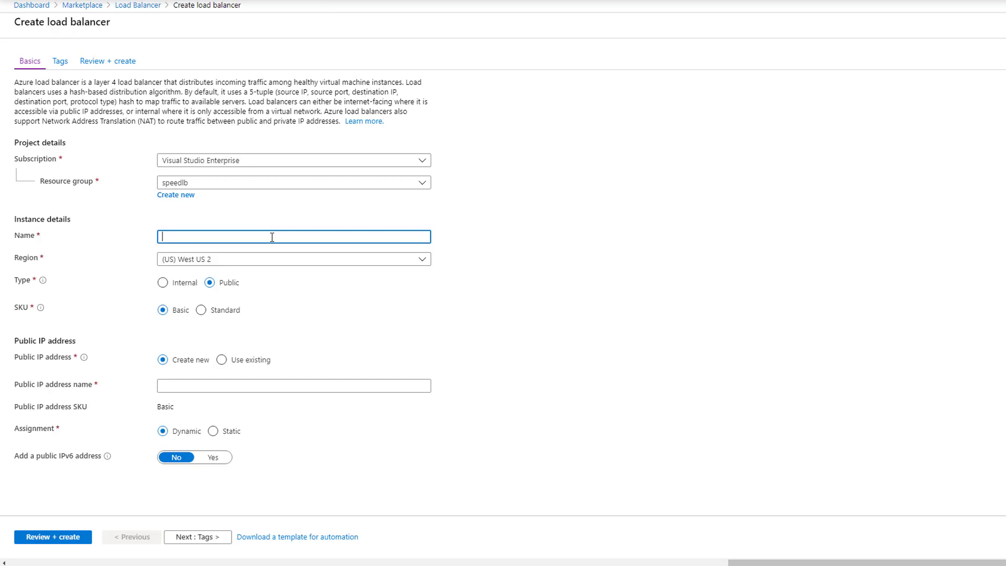
pyautogui.write('speedlb')
pyautogui.doubleClick(284, 238)
pyautogui.click(291, 258)
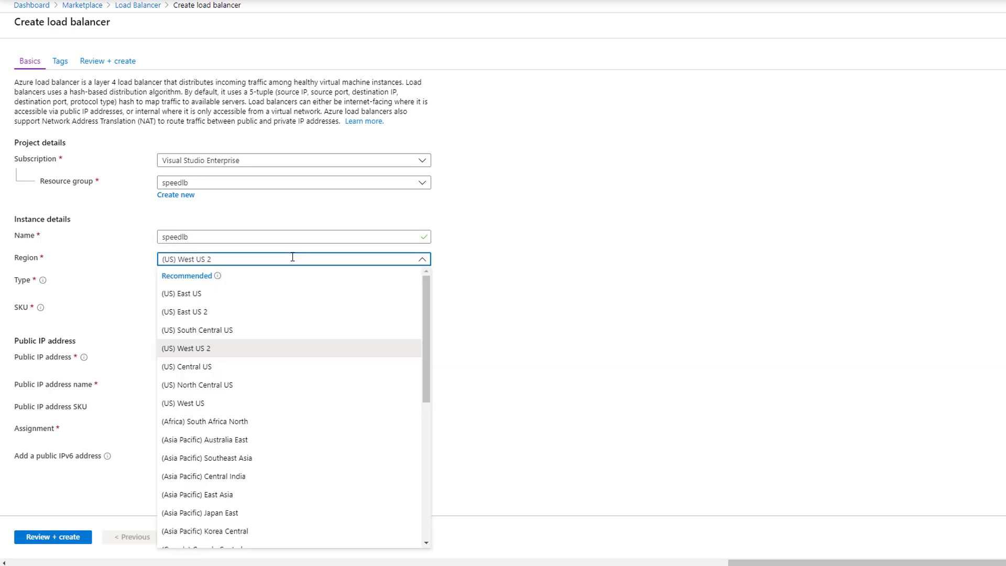
pyautogui.click(243, 312)
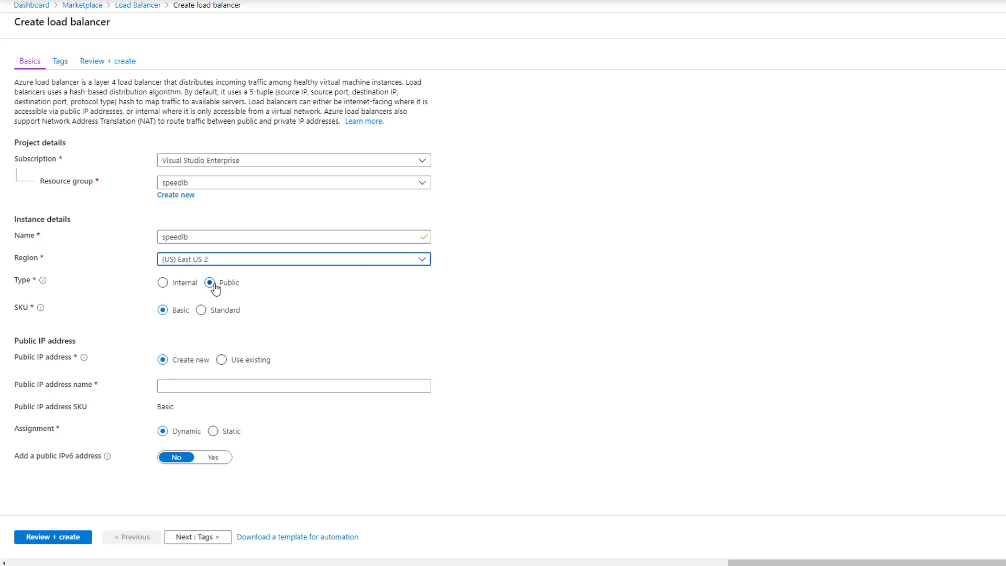
pyautogui.click(201, 310)
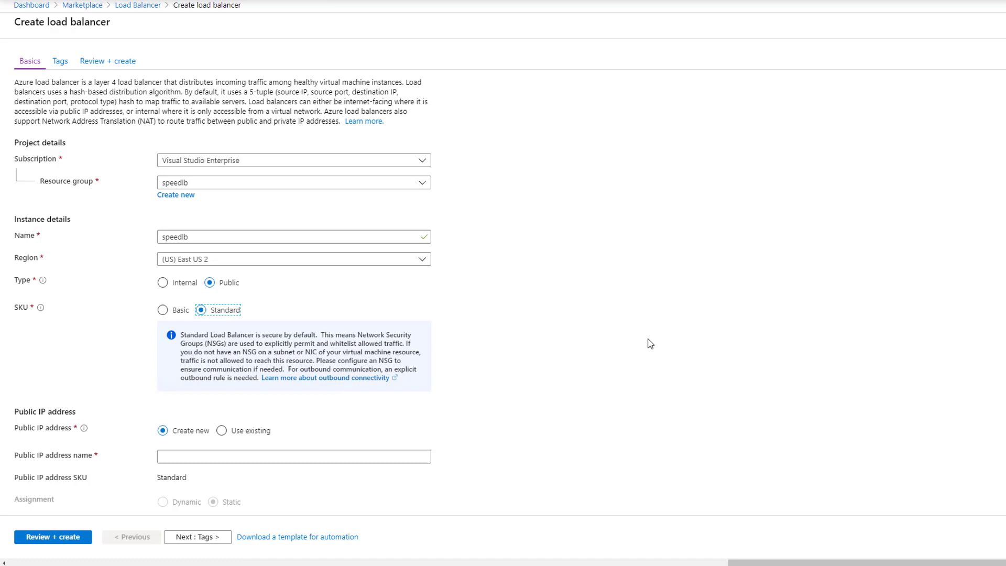
# Name the load balancer's new public IP address speedlbpip.
pyautogui.scroll(-2, 595, 363)
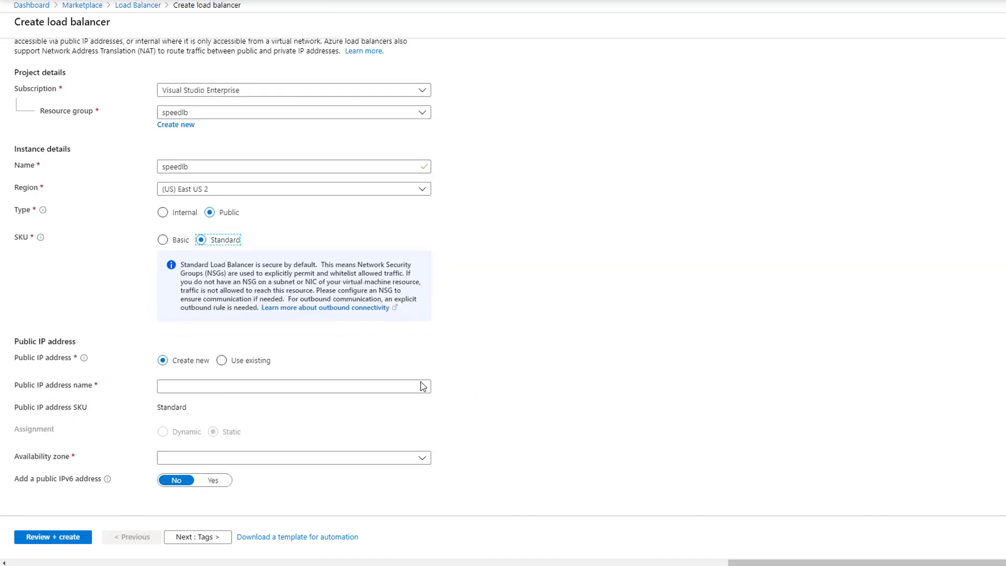
pyautogui.click(177, 385)
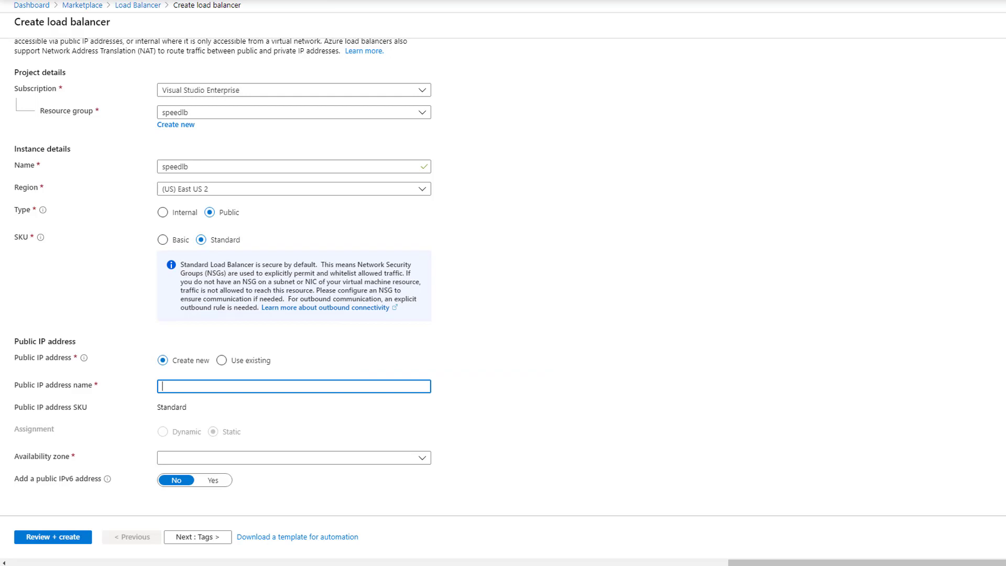
pyautogui.write('lbp')
pyautogui.write('ip')
pyautogui.write('speed')
# Set the public IP's availability zone to Zone-redundant, and validate and create the load balancer.
pyautogui.click(211, 459)
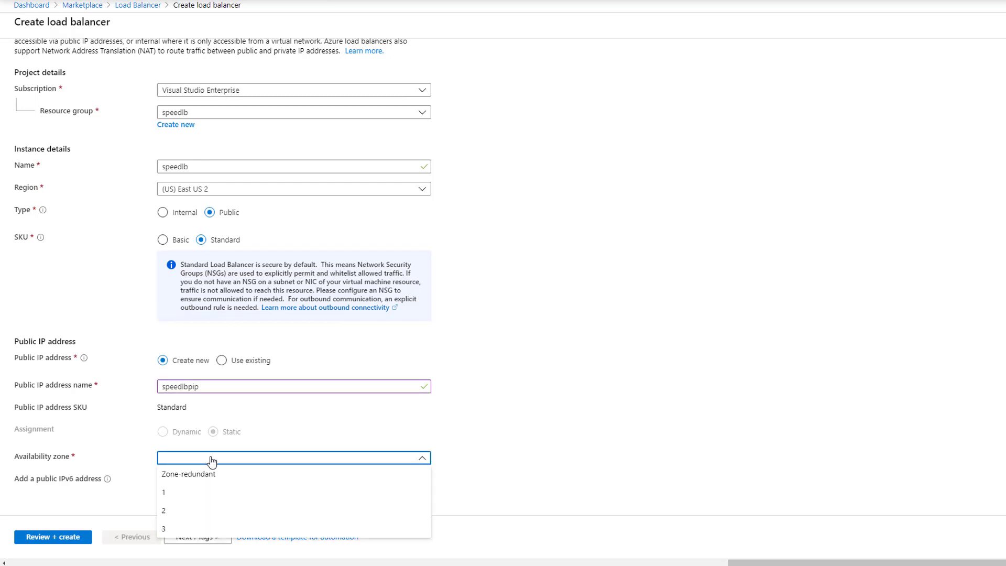
pyautogui.click(202, 493)
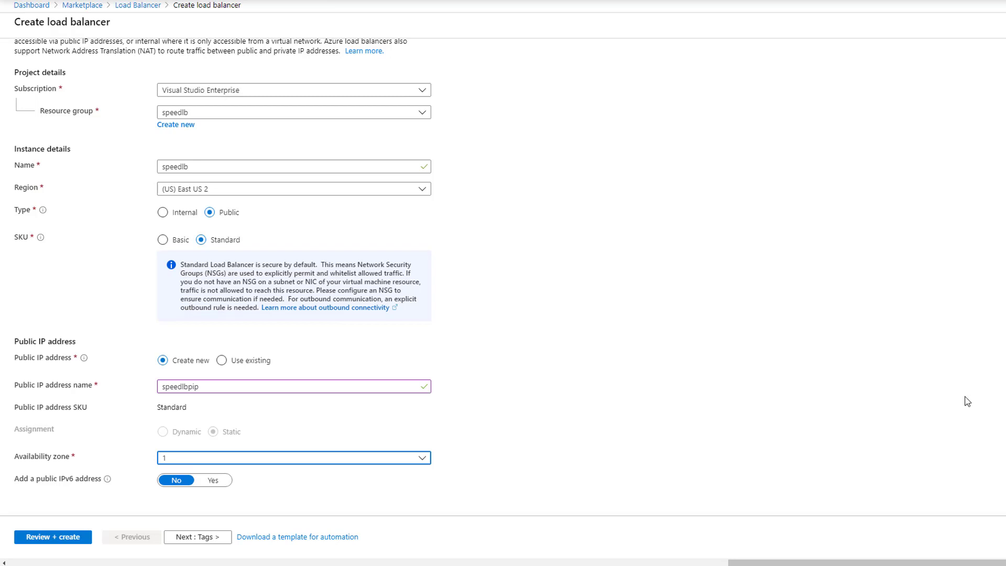
pyautogui.click(422, 459)
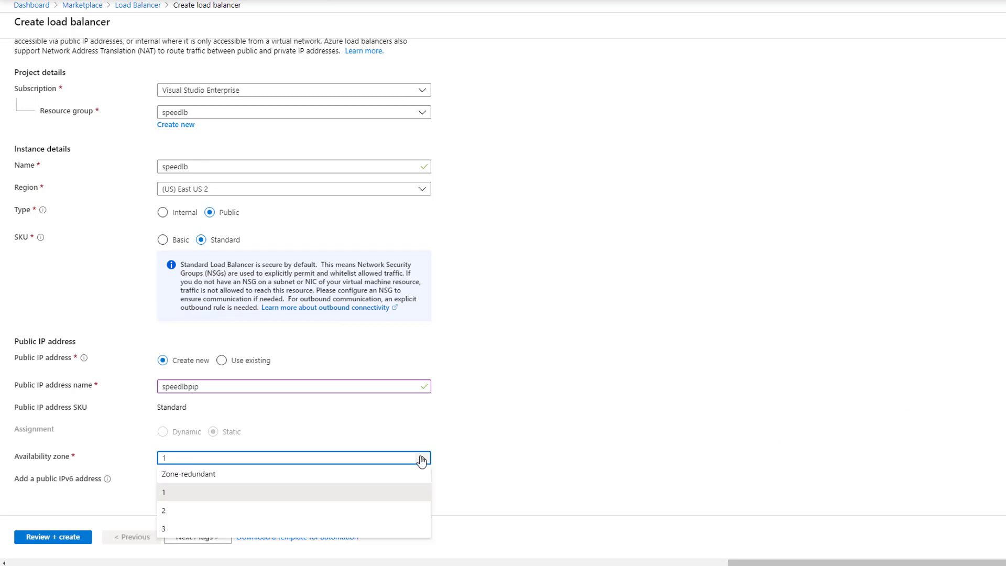
pyautogui.click(319, 474)
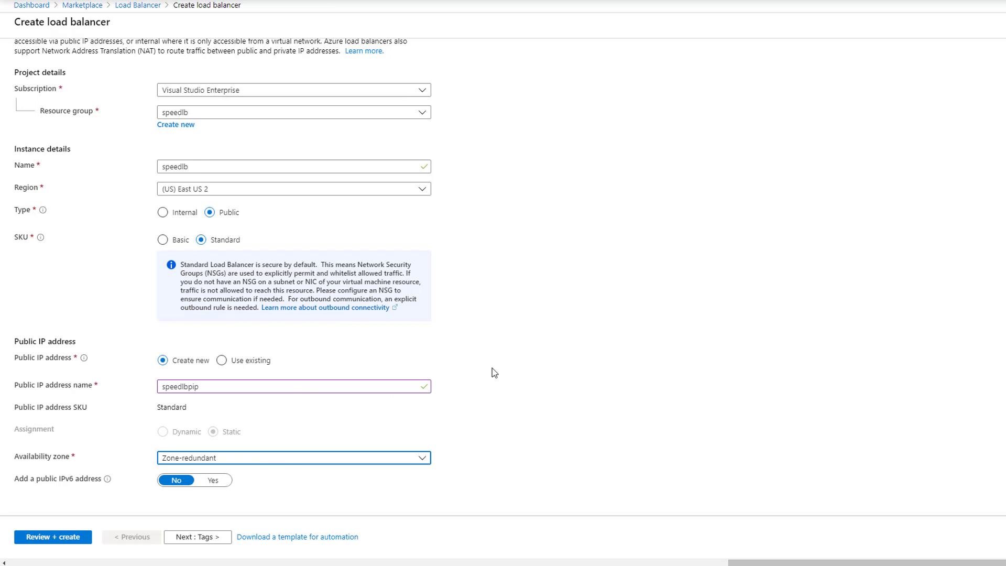
pyautogui.click(67, 538)
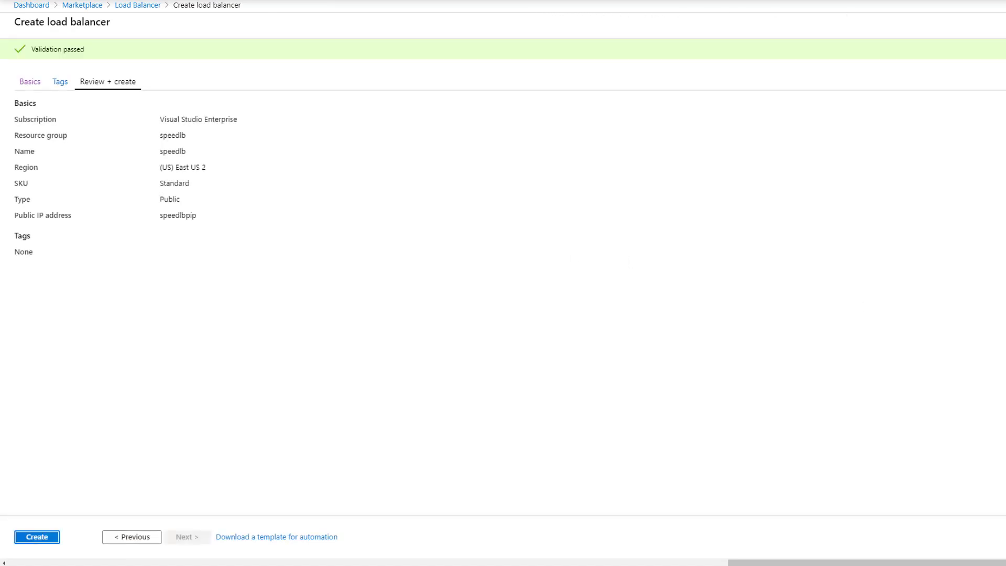
pyautogui.click(41, 537)
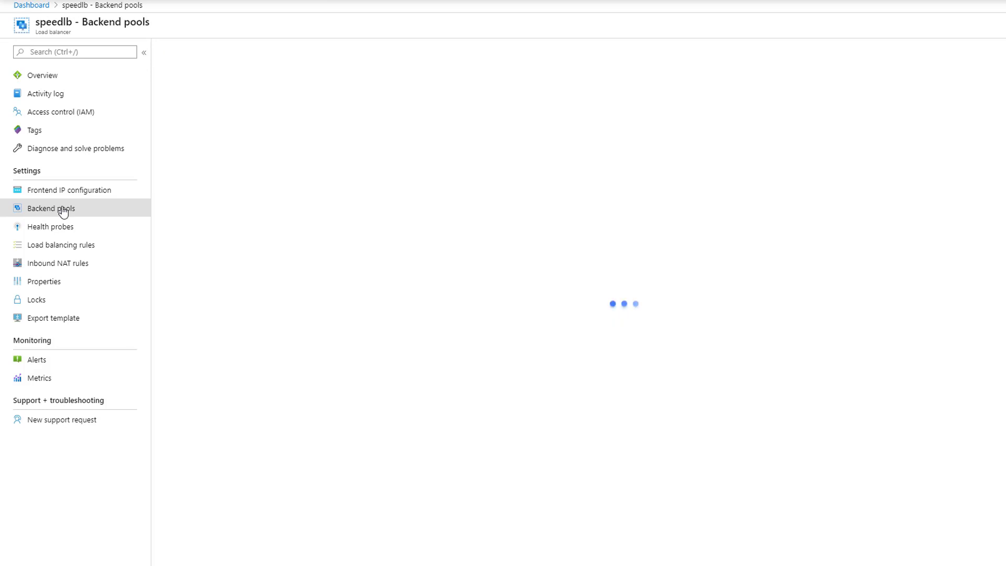
# Add a backend pool named webbackend to the speedlb load balancer.
pyautogui.click(182, 53)
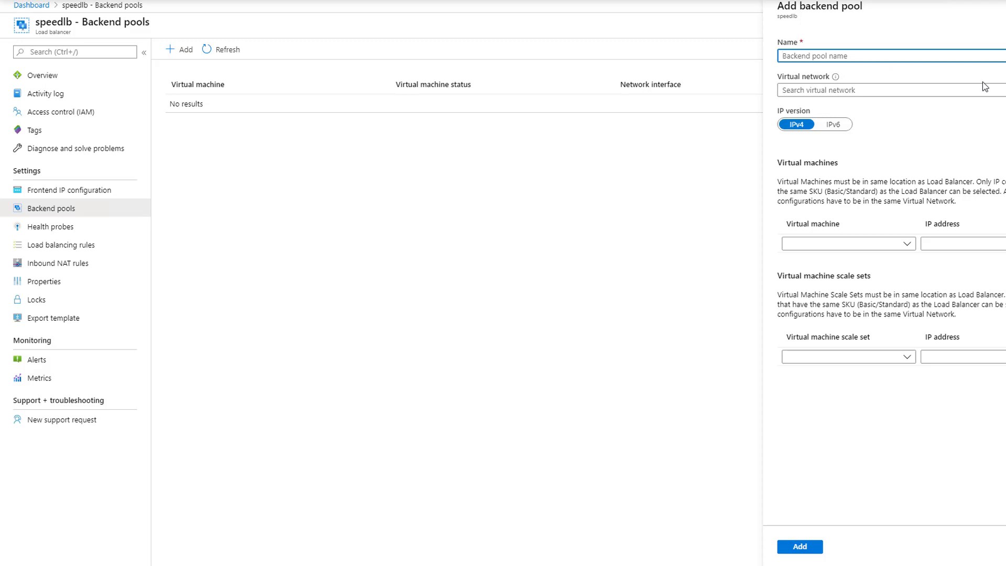
pyautogui.write('sp')
pyautogui.press('BackSpace')
pyautogui.press('BackSpace')
pyautogui.write('webbackend')
pyautogui.click(801, 547)
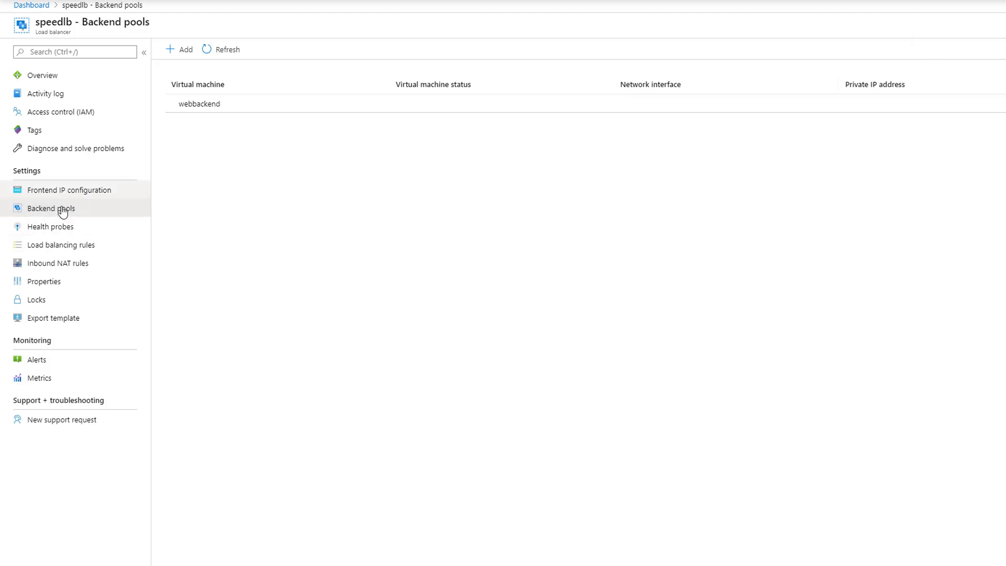
# Add a health probe named httpwebprobe to speedlb, using the HTTP protocol and a 15-second interval.
pyautogui.click(57, 228)
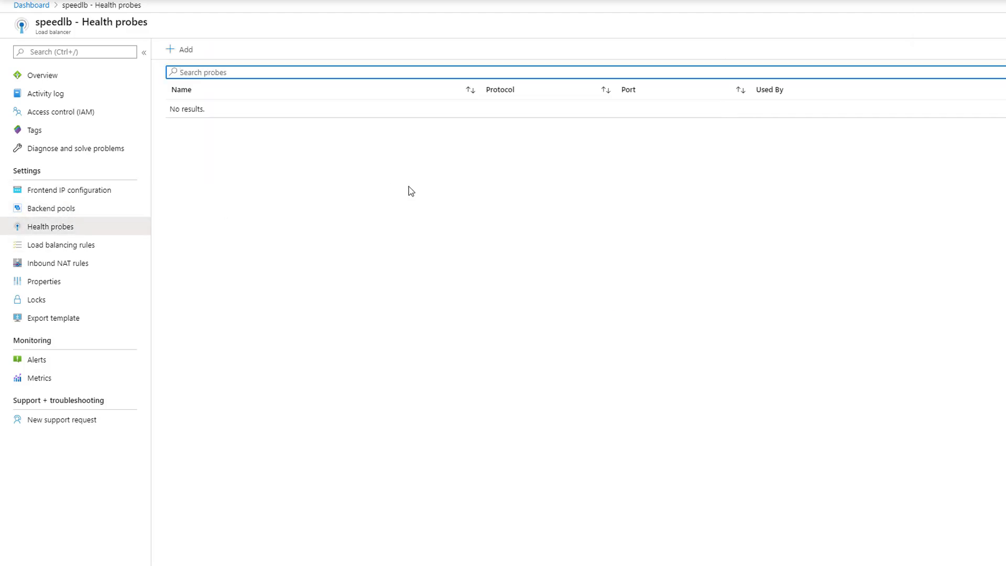
pyautogui.click(181, 51)
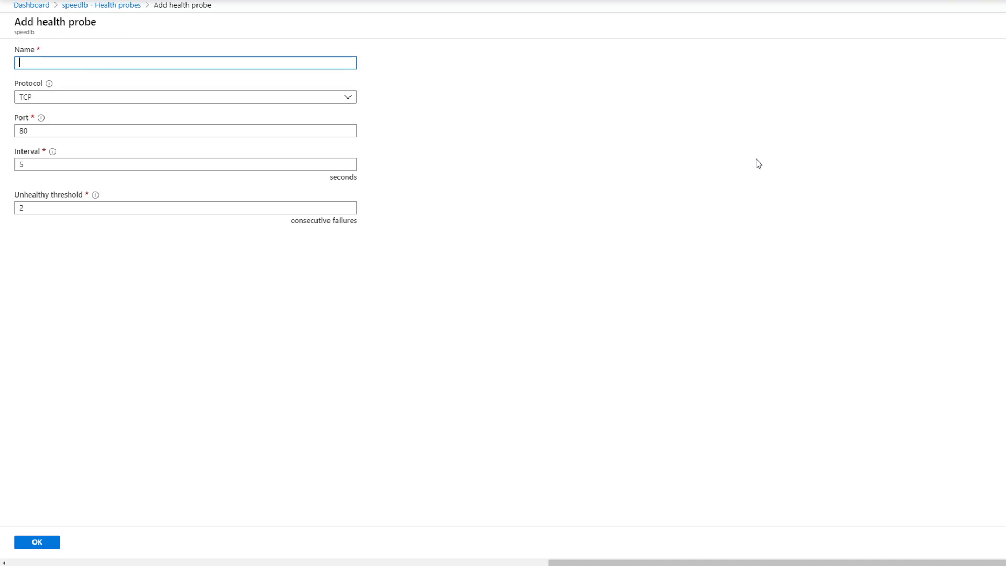
pyautogui.write('httpwebprobe')
pyautogui.press('Tab')
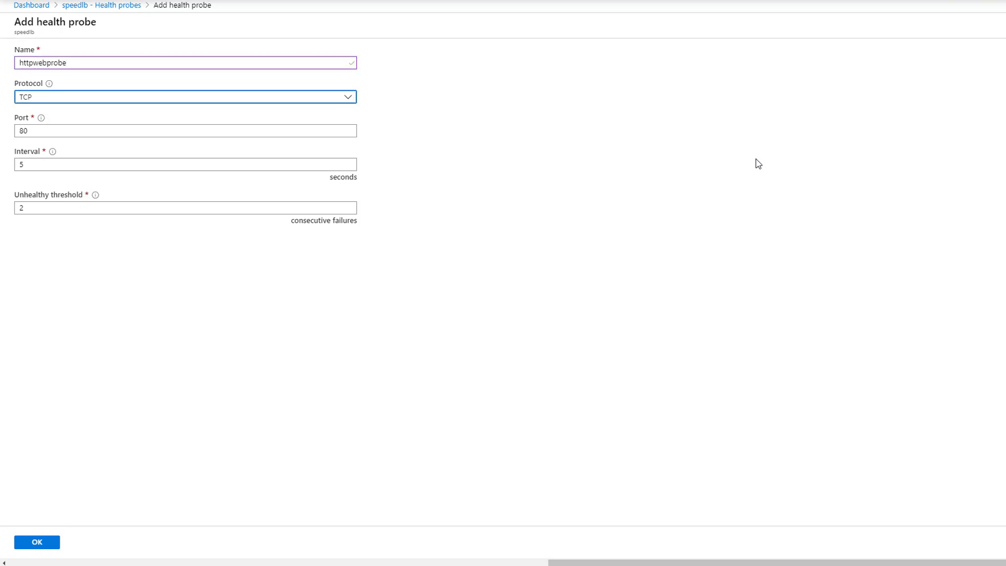
pyautogui.click(149, 101)
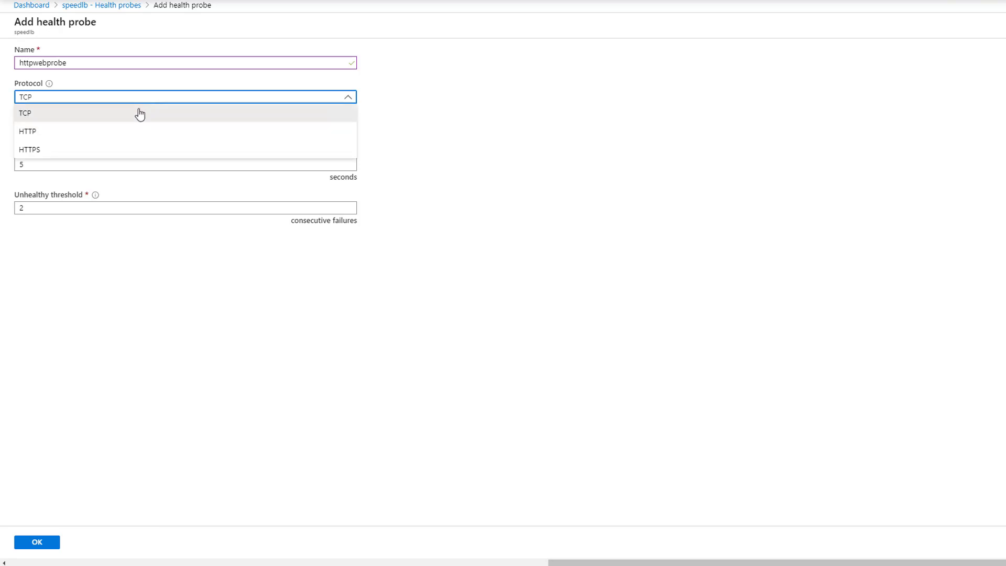
pyautogui.click(132, 131)
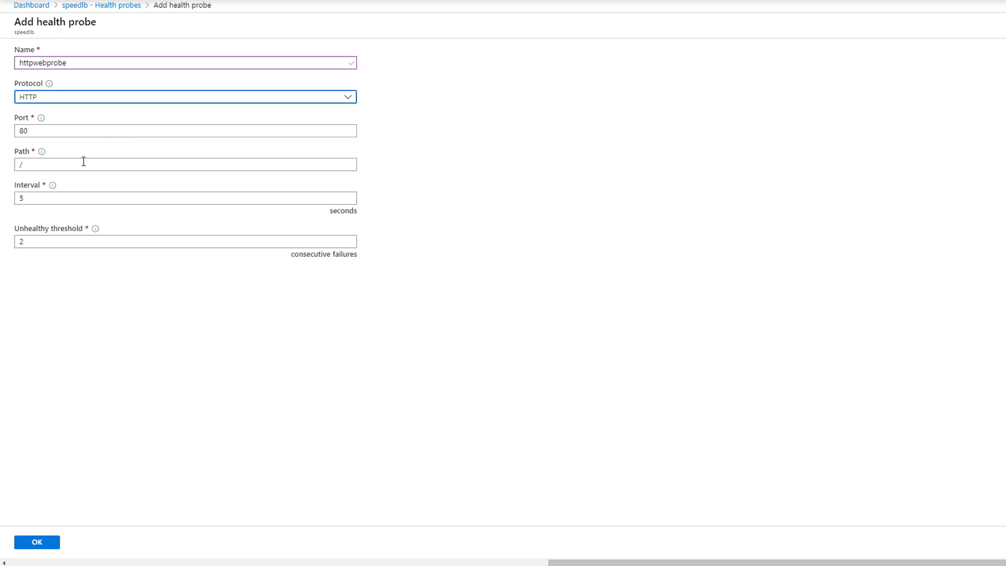
pyautogui.click(55, 197)
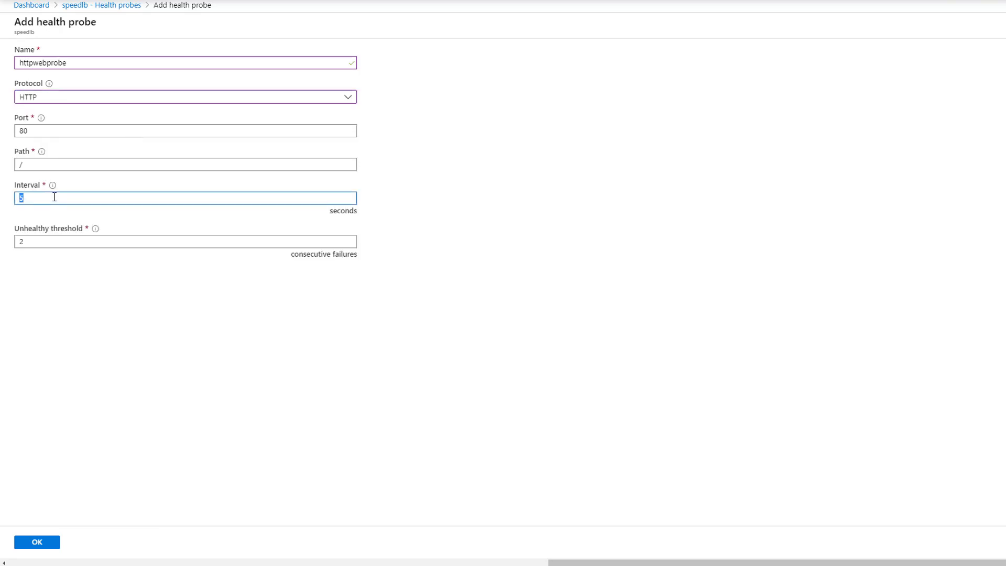
pyautogui.write('15')
pyautogui.click(50, 242)
pyautogui.click(210, 316)
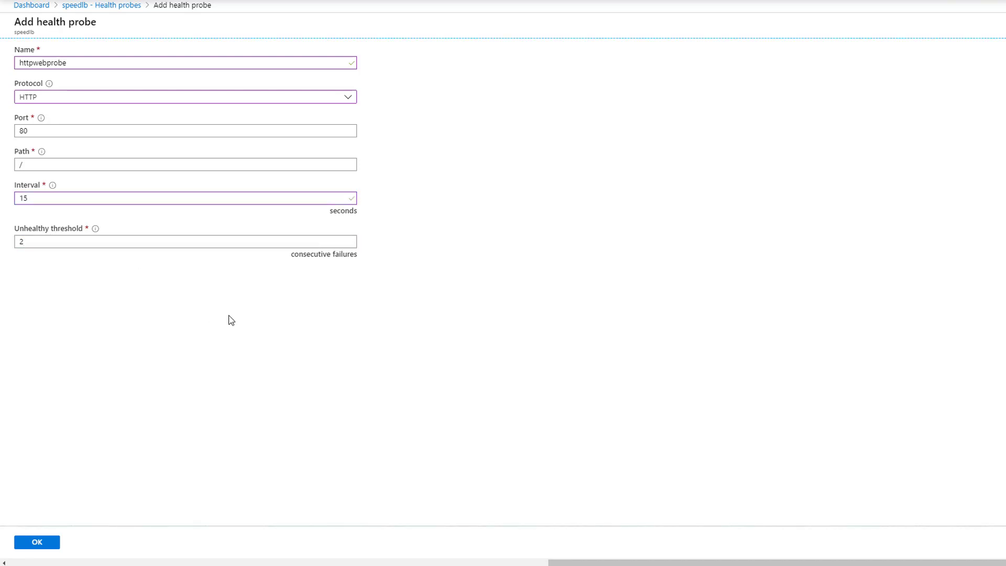
pyautogui.click(40, 546)
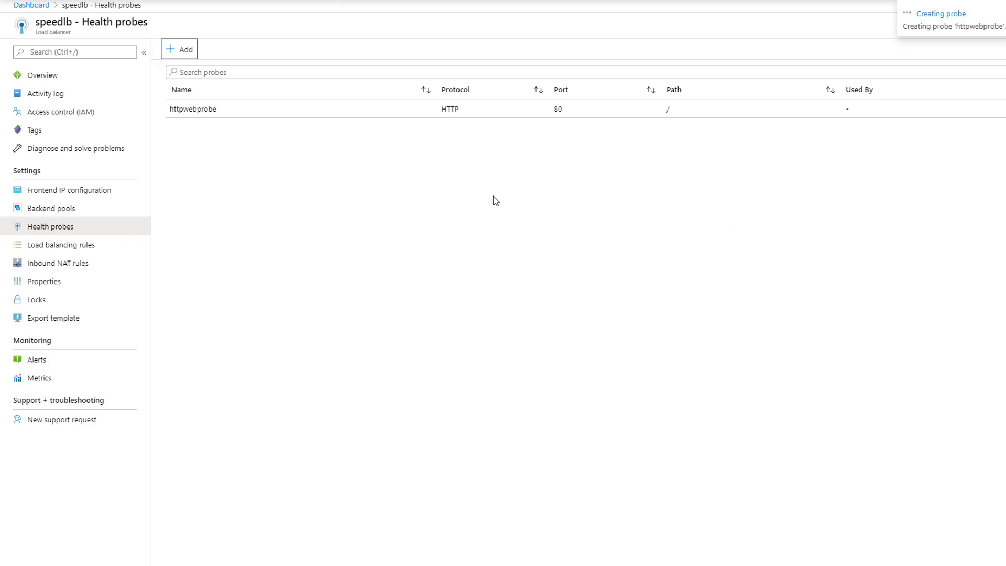
# Add a load balancing rule named rule1http to speedlb, using TCP port 80, the webbackend pool and httpwebprobe.
pyautogui.click(84, 248)
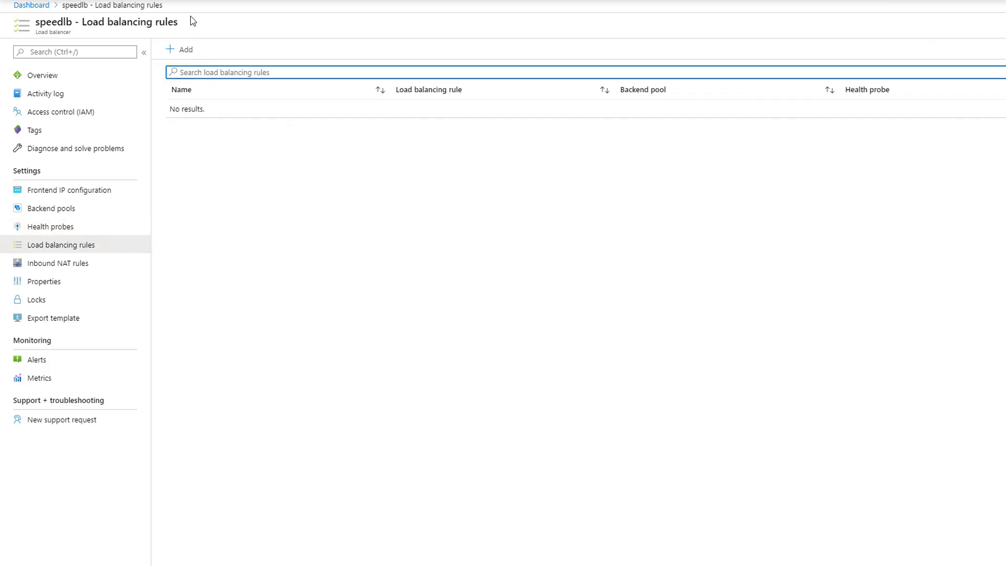
pyautogui.click(179, 49)
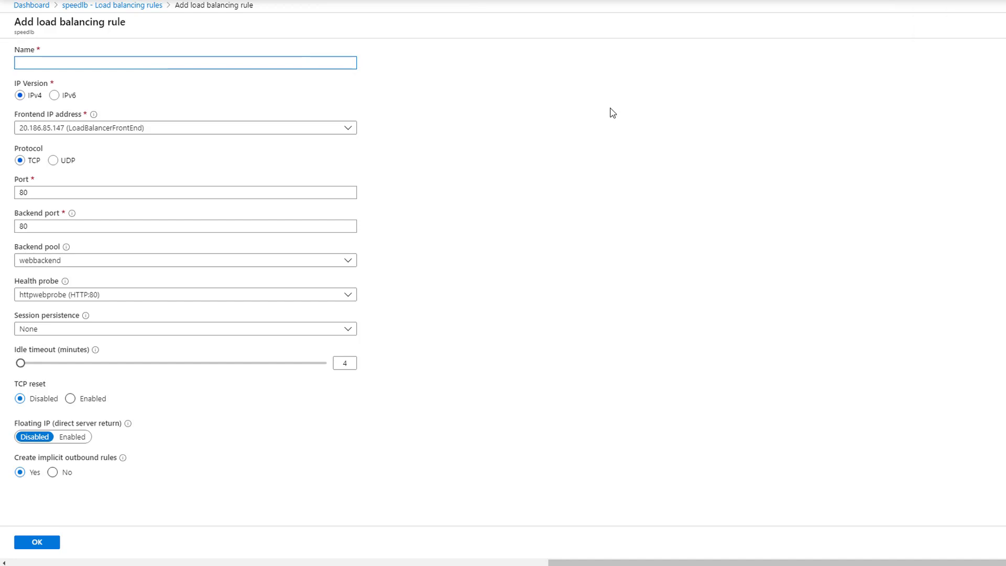
pyautogui.write('rule1http')
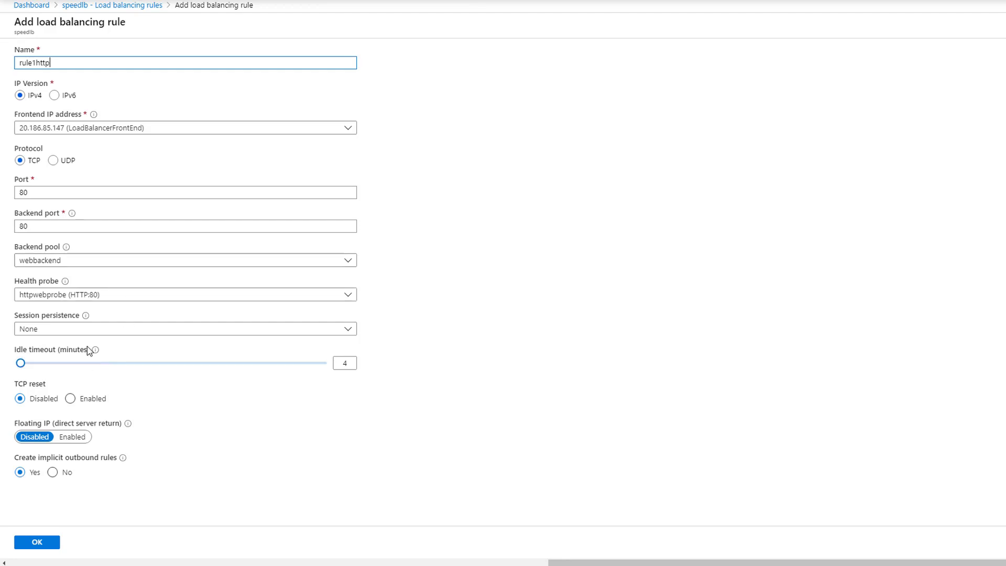
pyautogui.click(44, 546)
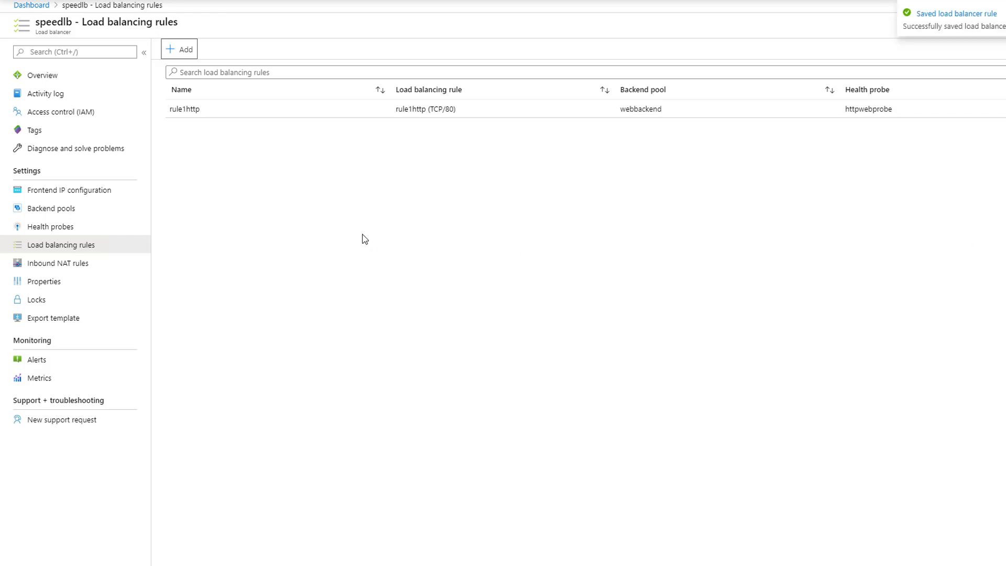
# Remove the Resources tile that lists only speedlb and the separate speedlb tile from the My load balancer dashboard.
pyautogui.click(31, 5)
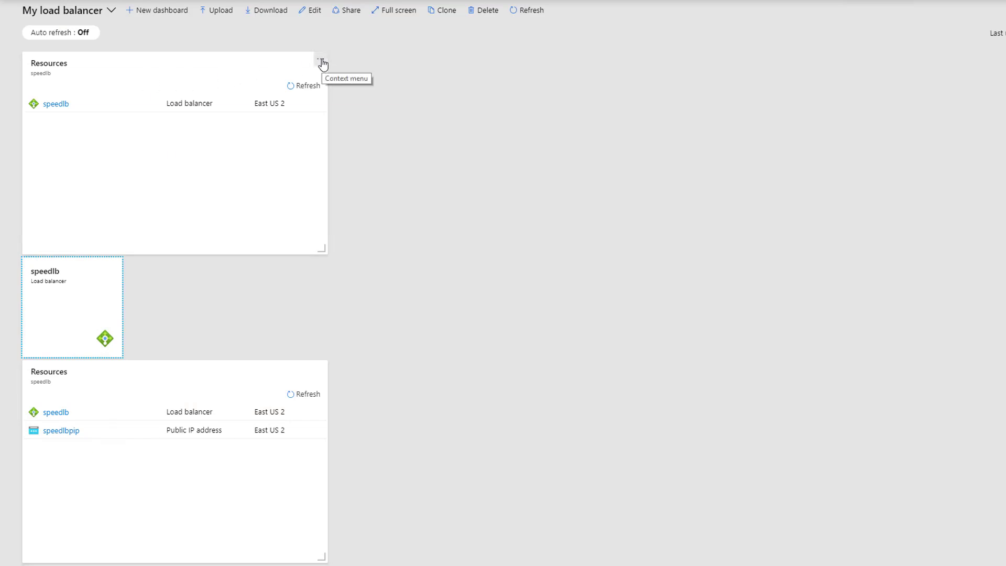
pyautogui.click(321, 60)
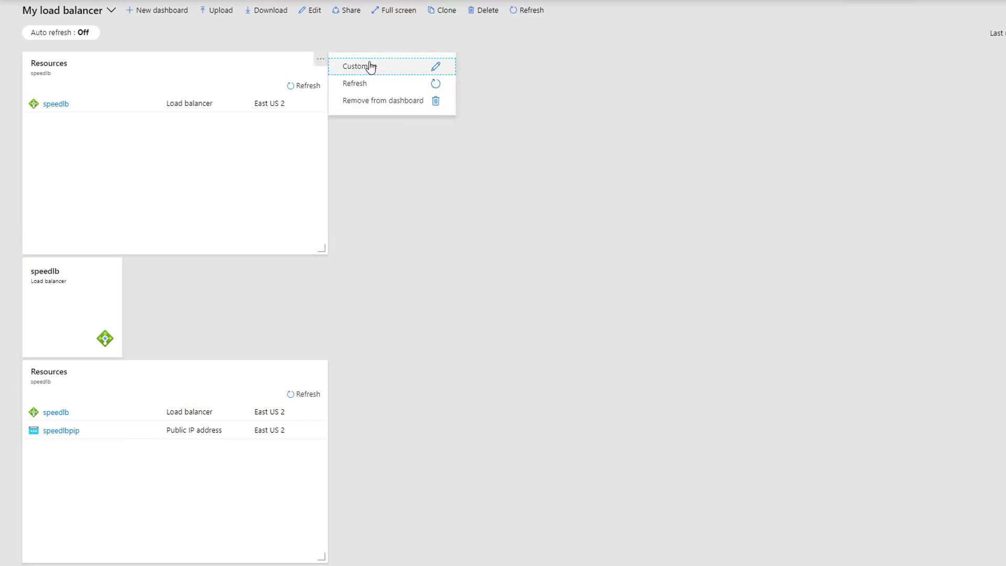
pyautogui.click(363, 100)
pyautogui.click(113, 265)
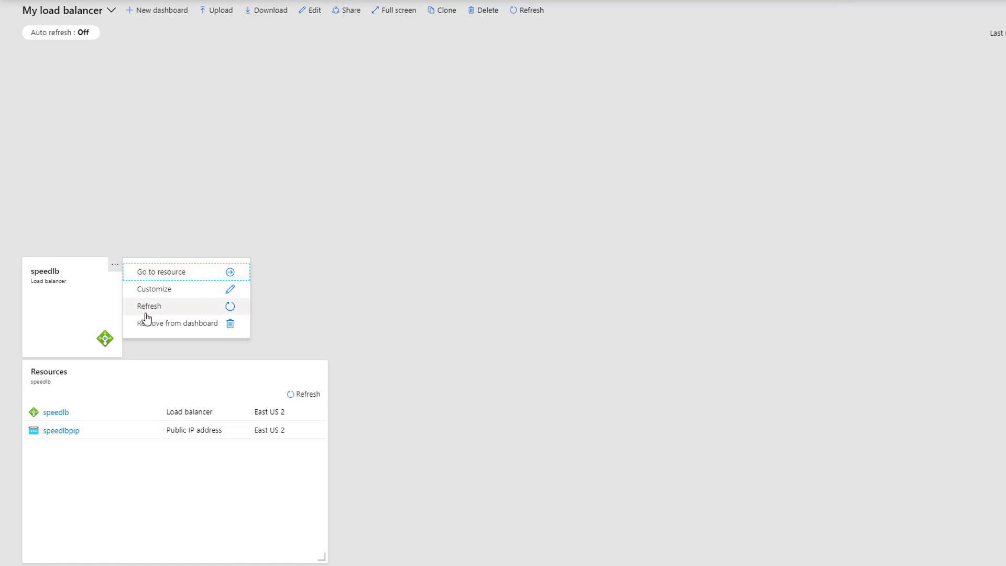
pyautogui.click(181, 322)
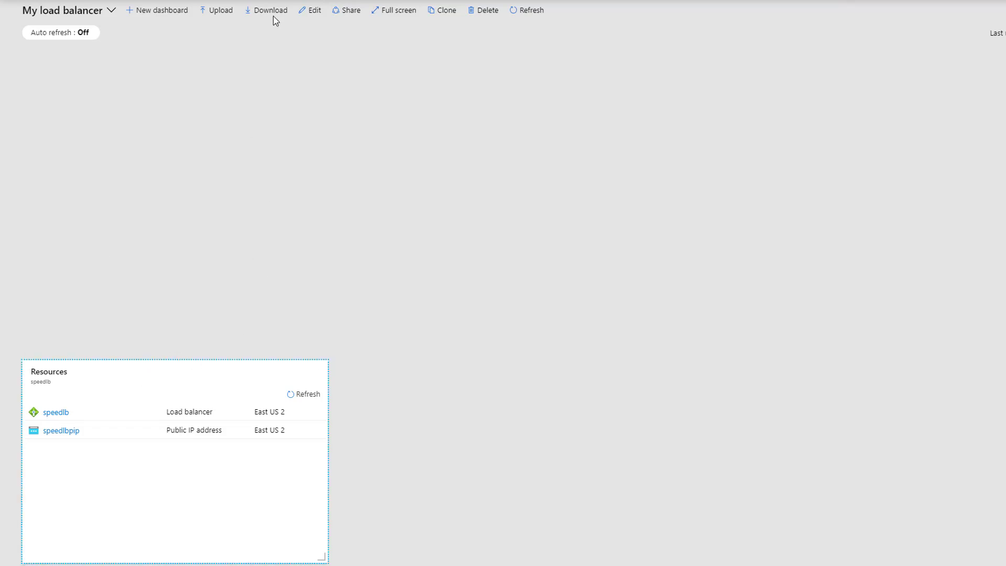
# Move the remaining Resources tile to the upper-left corner of the dashboard grid and finish customizing.
pyautogui.click(307, 12)
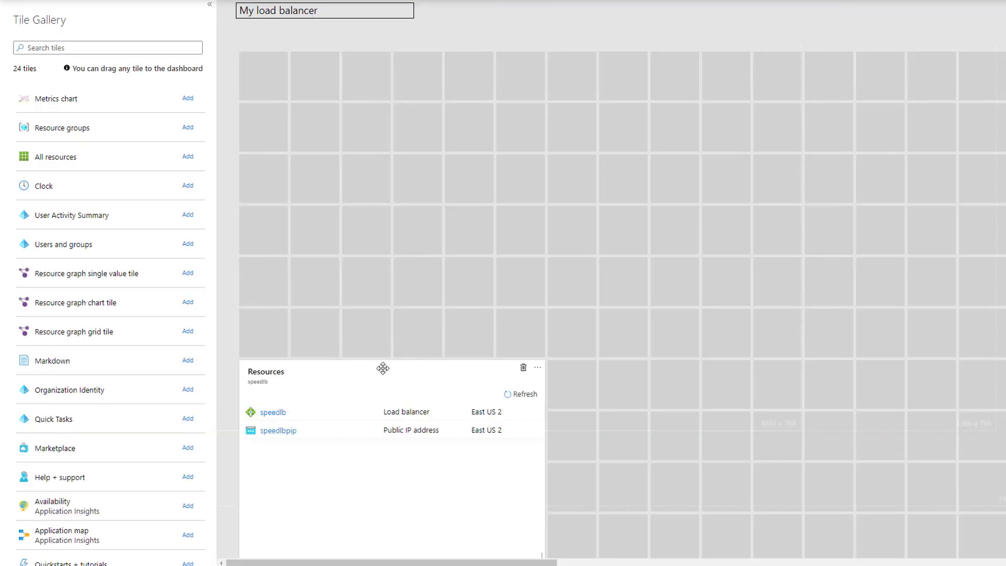
pyautogui.moveTo(391, 379); pyautogui.dragTo(398, 90)
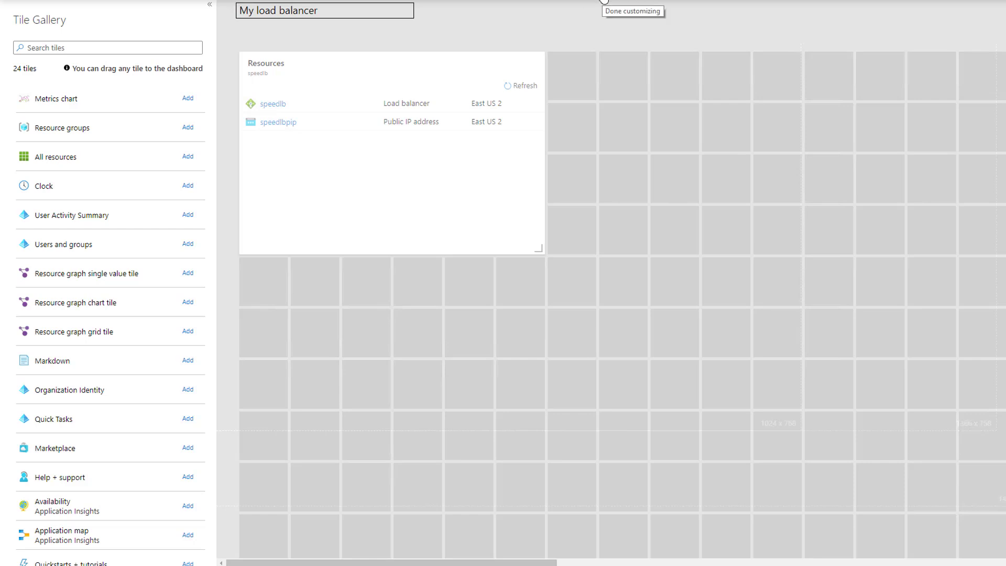
pyautogui.click(604, 2)
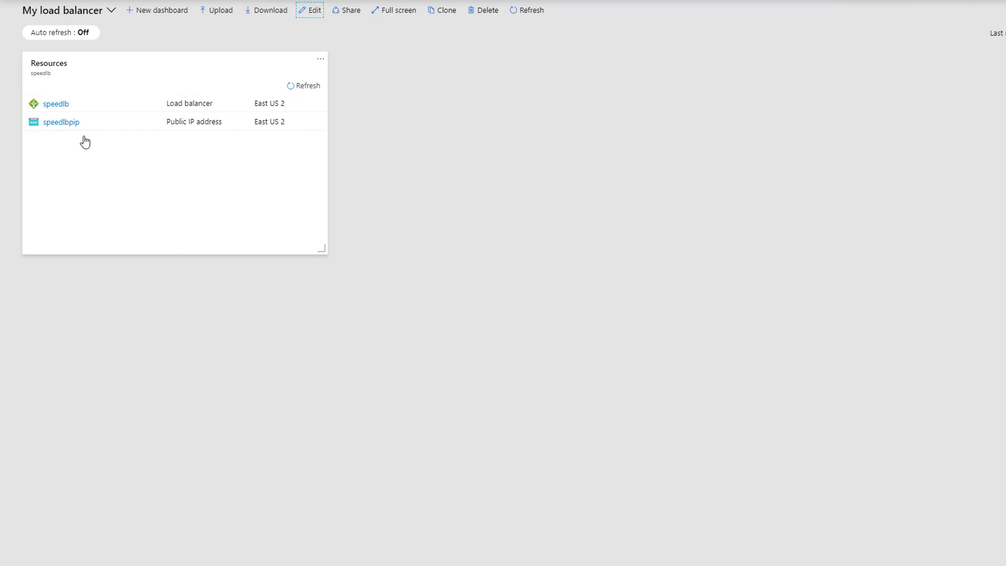
# Start a new virtual network named webvnet in the speedlb resource group.
pyautogui.click(13, 4)
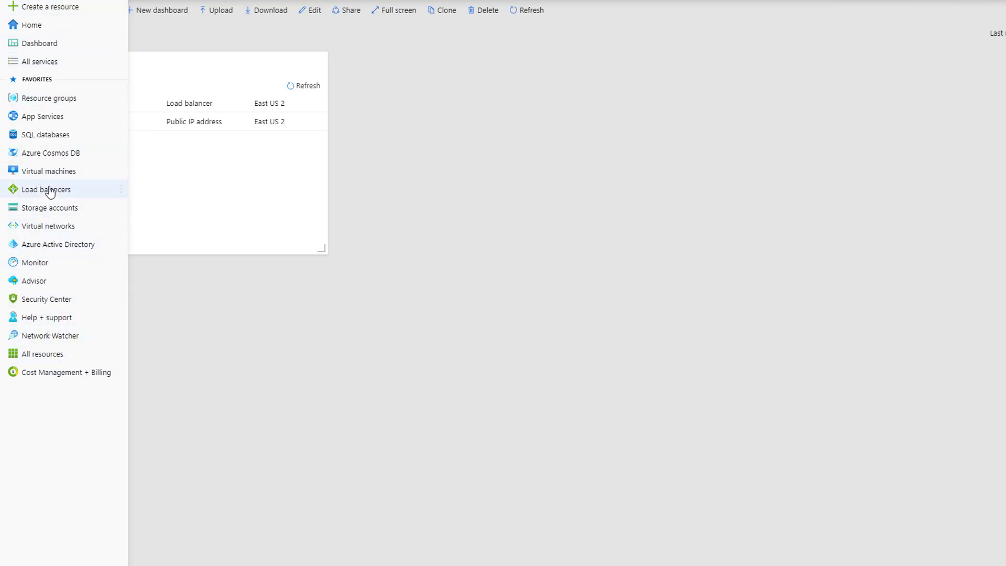
pyautogui.click(45, 226)
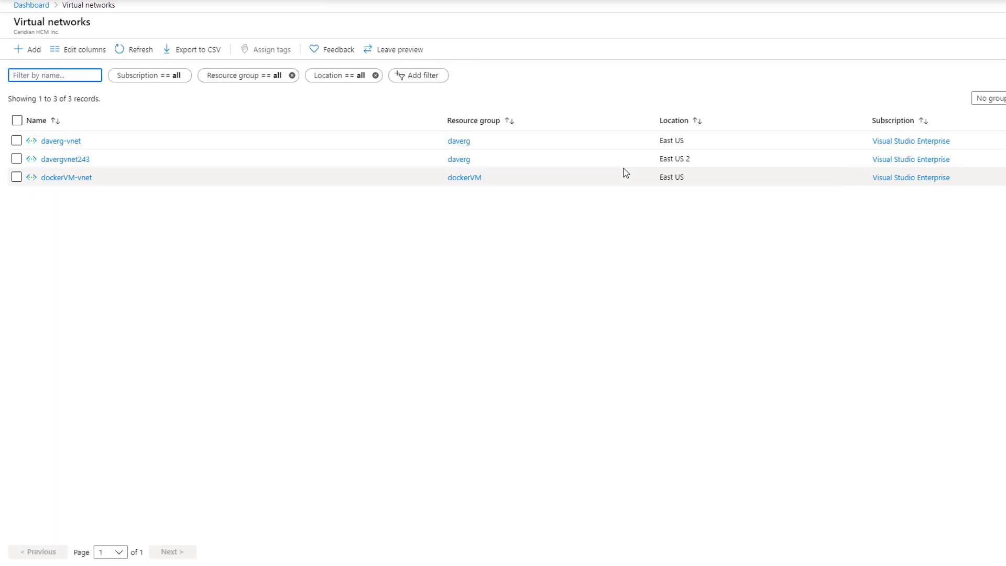
pyautogui.click(44, 54)
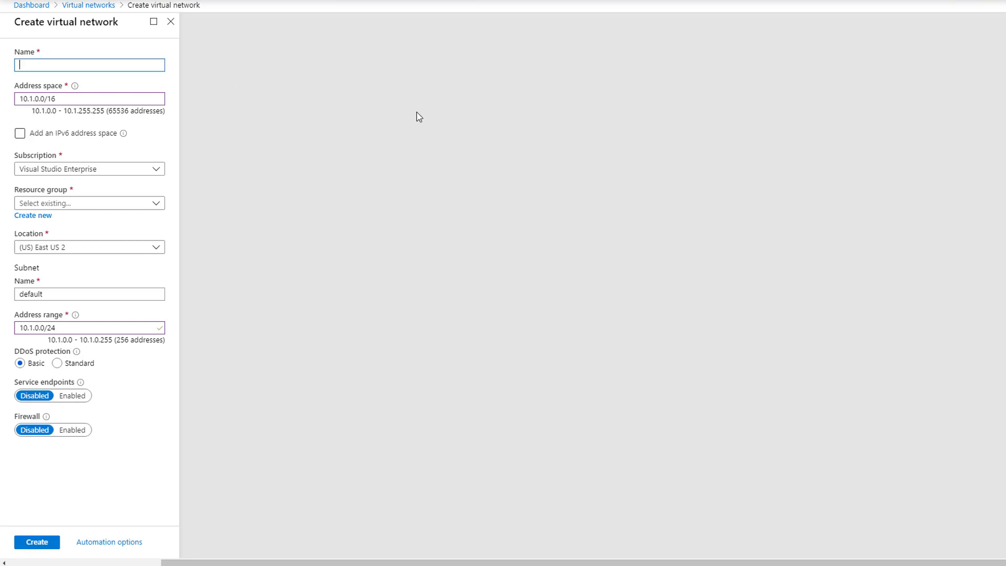
pyautogui.write('webv')
pyautogui.write('net')
pyautogui.click(105, 205)
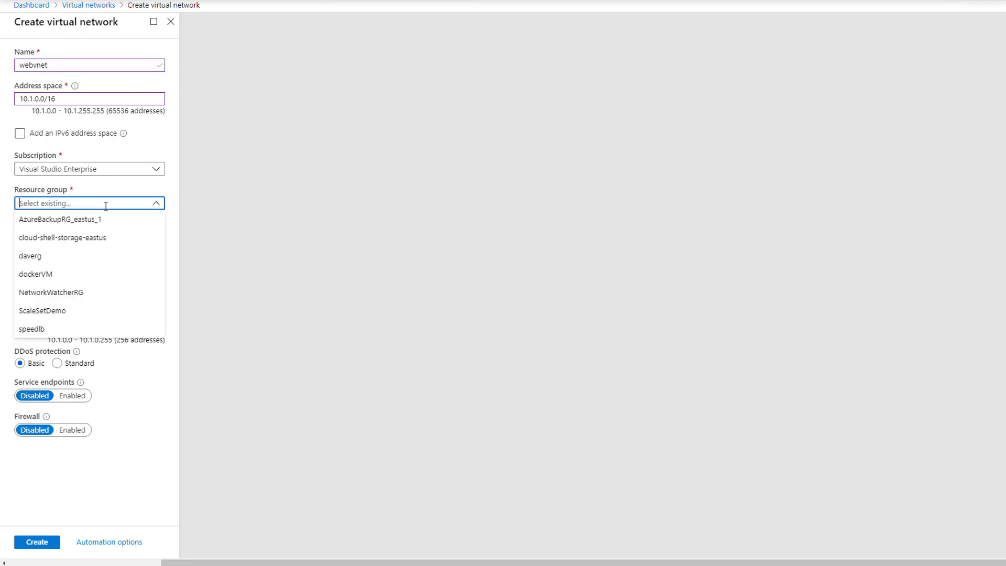
pyautogui.click(67, 332)
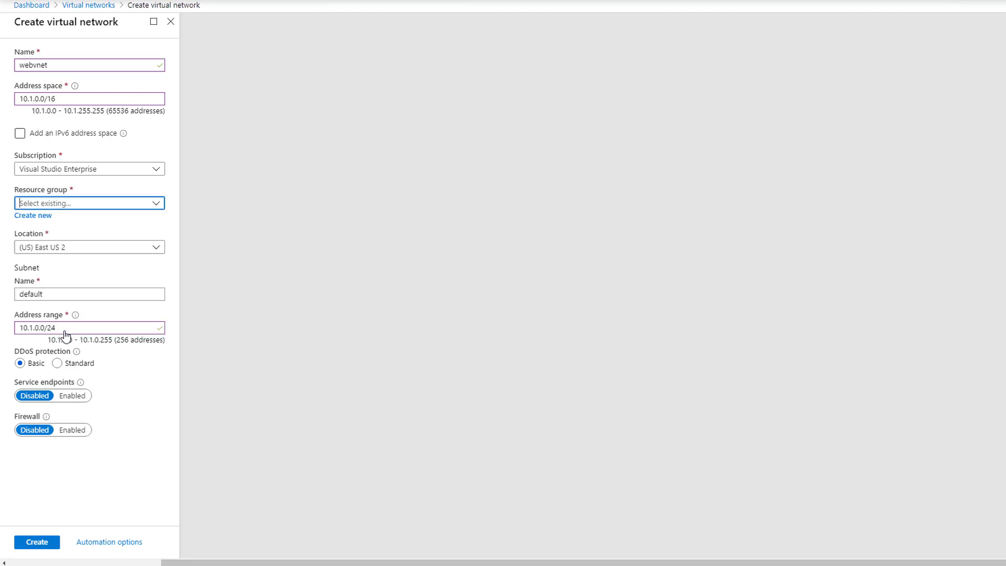
# Name the virtual network's subnet backendsub and create the network.
pyautogui.doubleClick(89, 294)
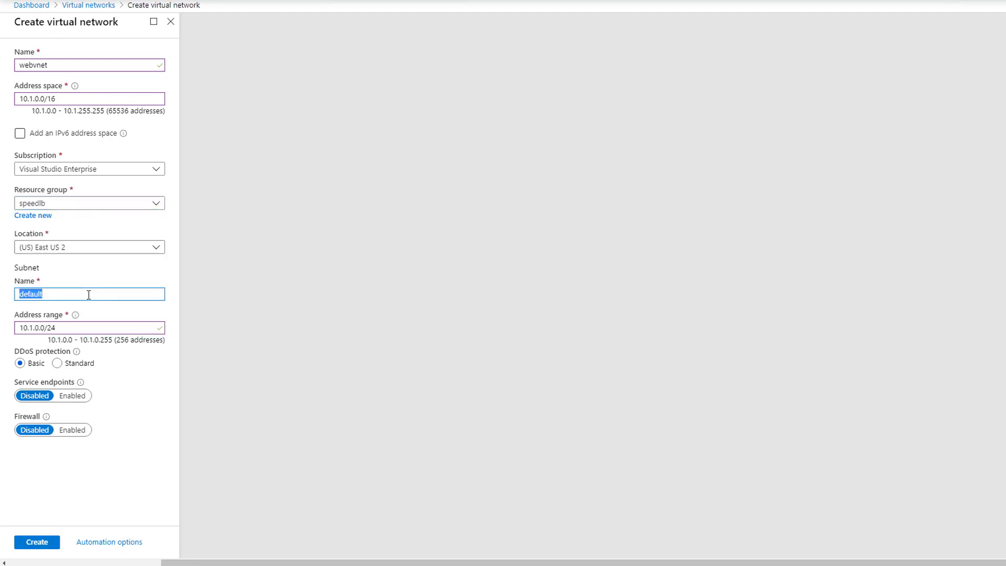
pyautogui.write('backendsub')
pyautogui.click(42, 544)
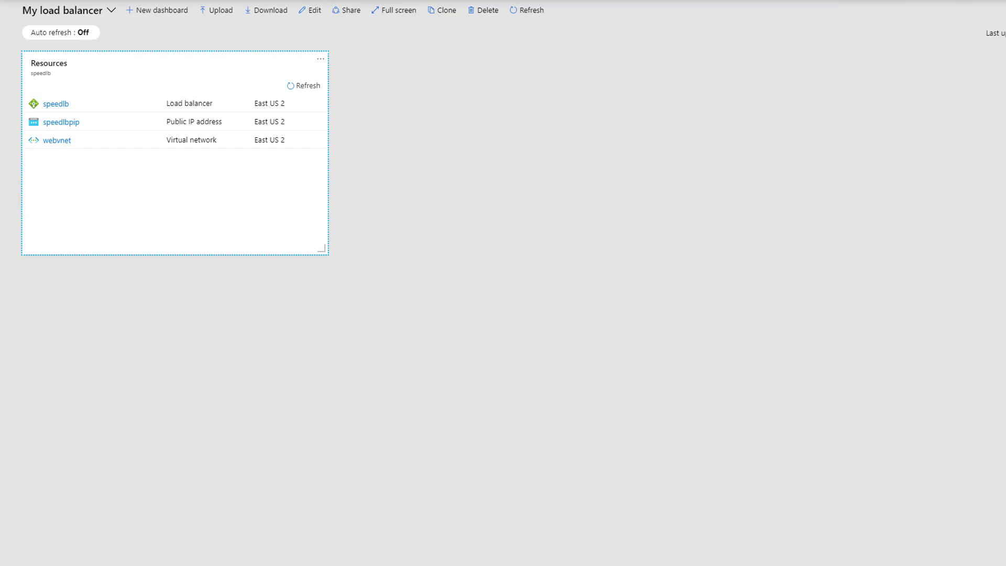
# Start a new virtual machine in the speedlb resource group with the name vm1.
pyautogui.click(12, 0)
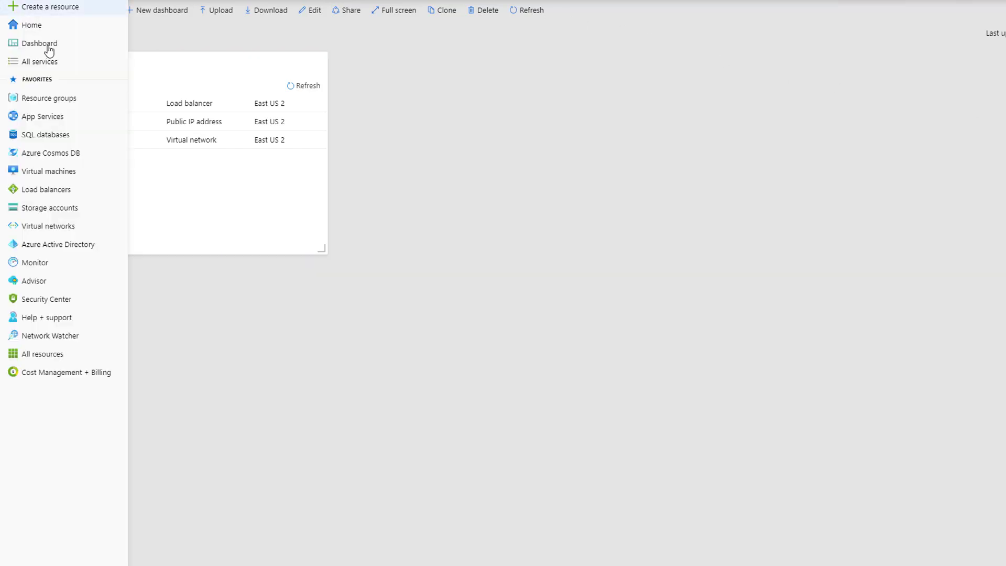
pyautogui.click(58, 174)
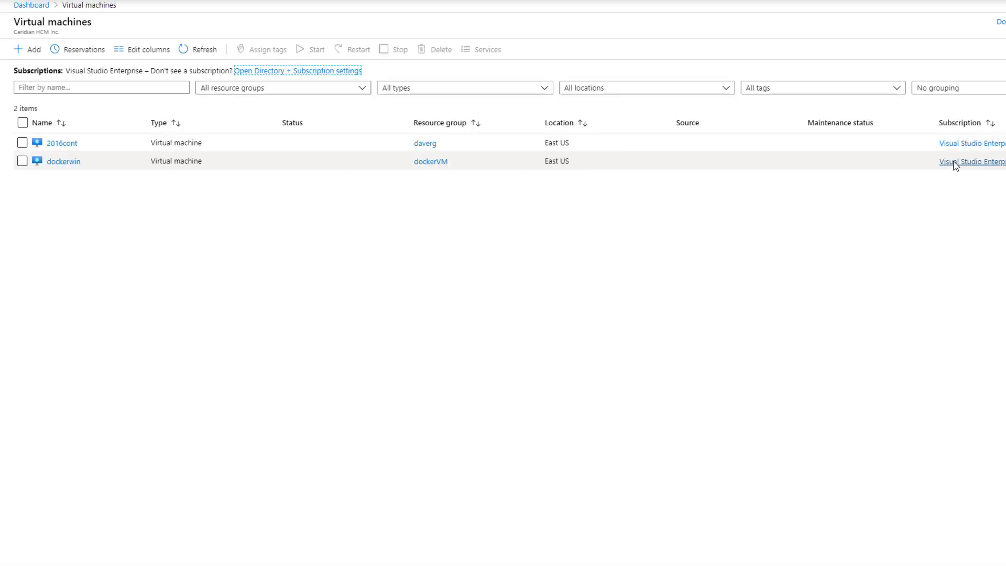
pyautogui.click(29, 52)
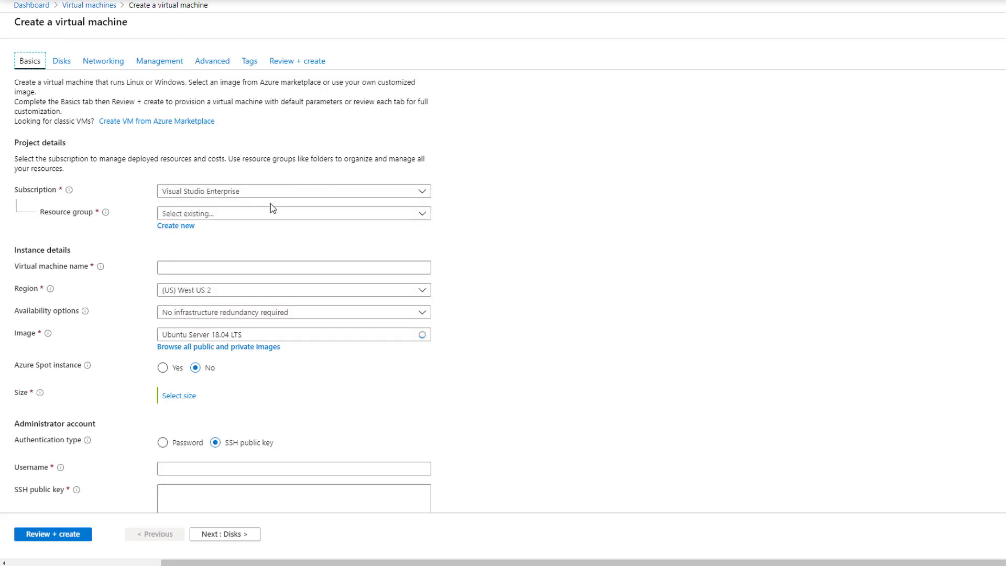
pyautogui.click(417, 215)
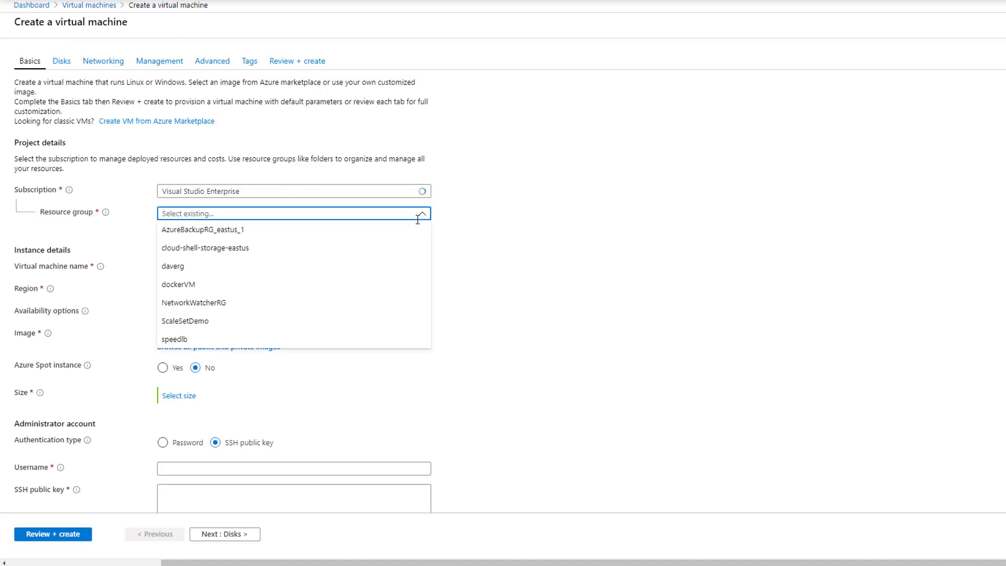
pyautogui.click(536, 327)
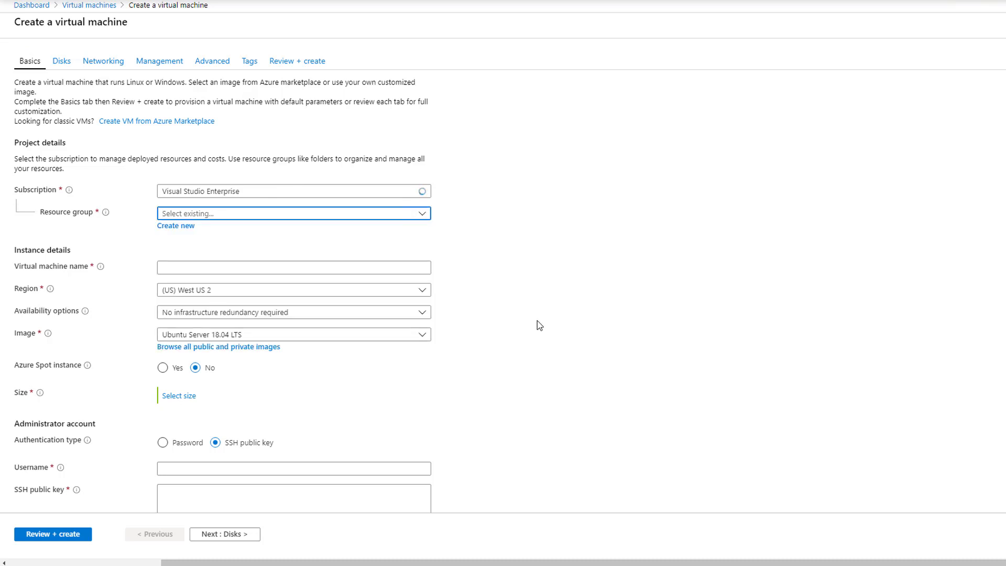
pyautogui.click(254, 266)
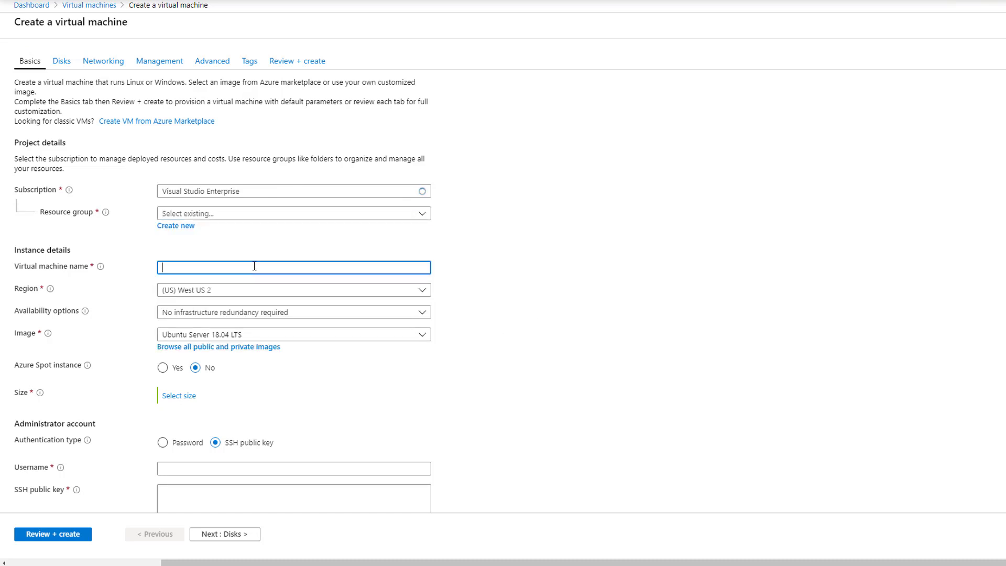
pyautogui.write('vm1')
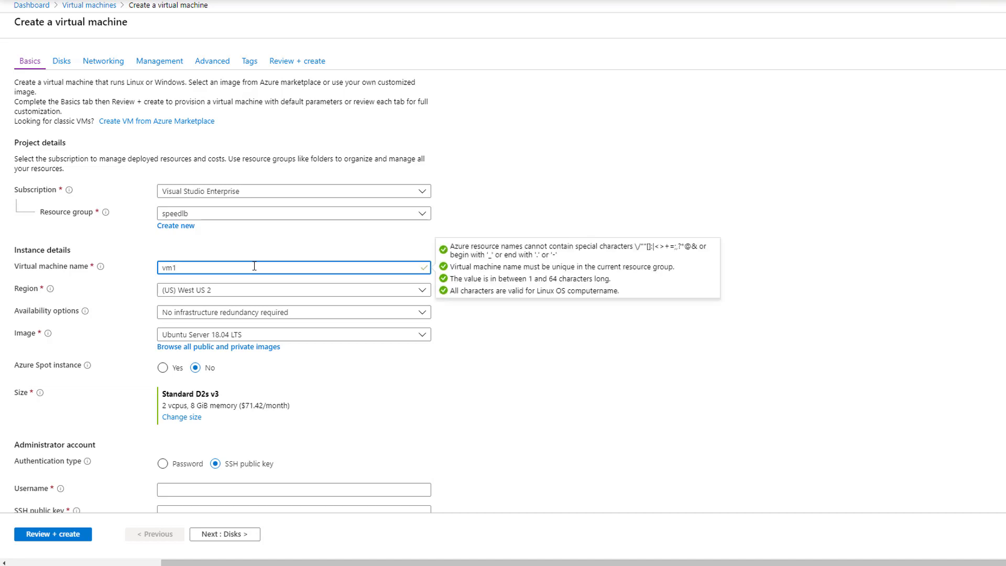
pyautogui.click(562, 392)
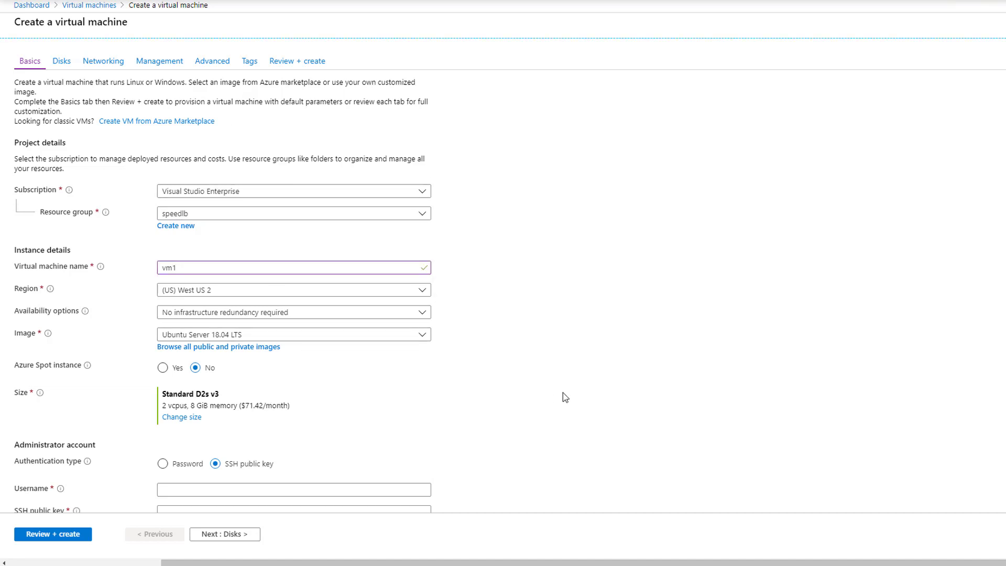
# Set the virtual machine's region to (US) East US 2 and change its name to speedwebvm1.
pyautogui.click(241, 290)
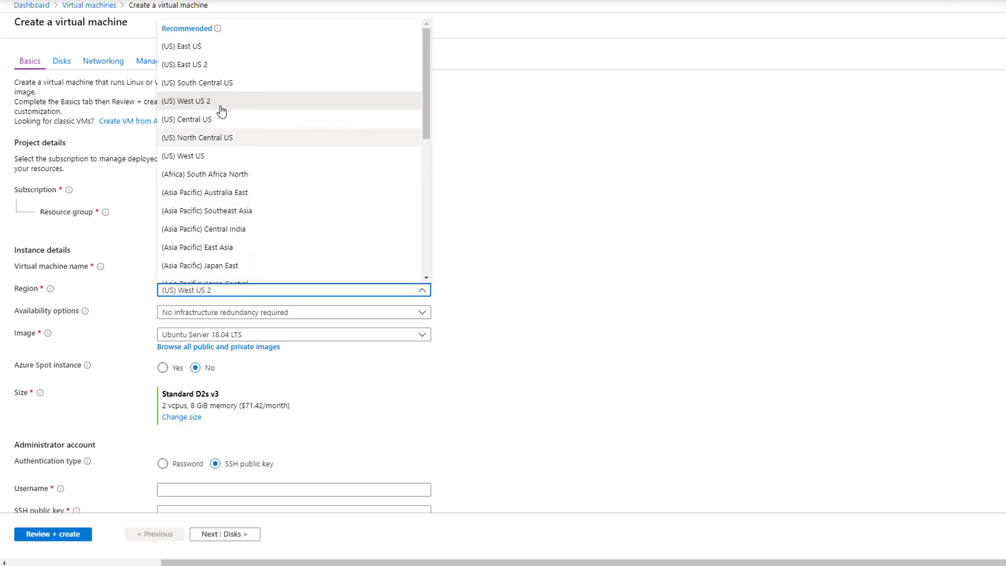
pyautogui.click(227, 72)
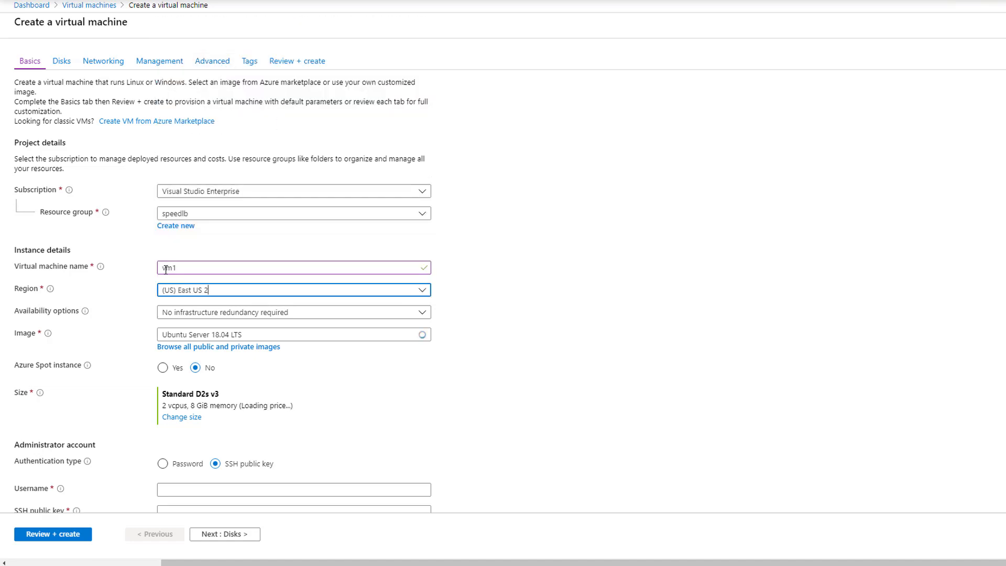
pyautogui.click(282, 267)
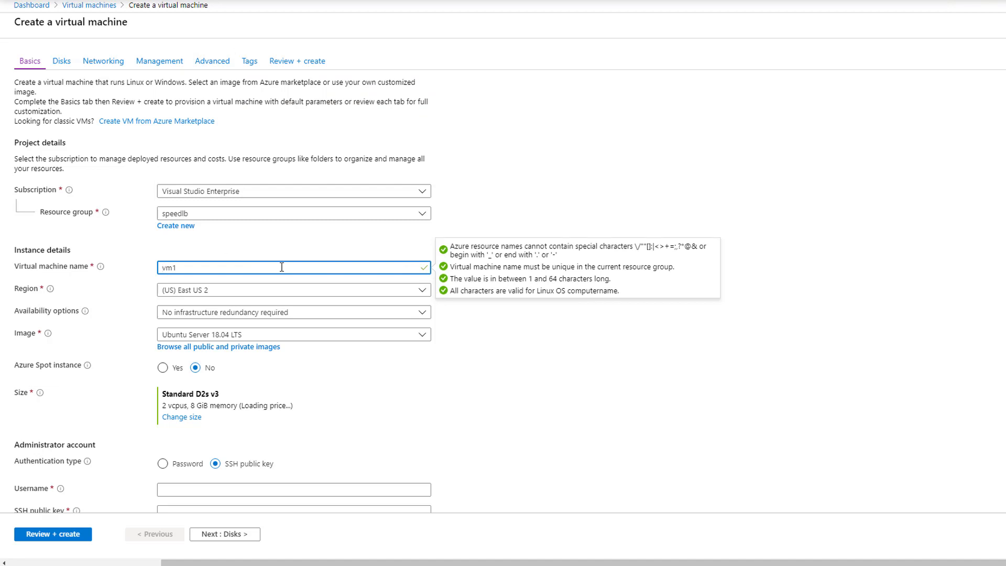
pyautogui.write('speedweb')
pyautogui.click(631, 431)
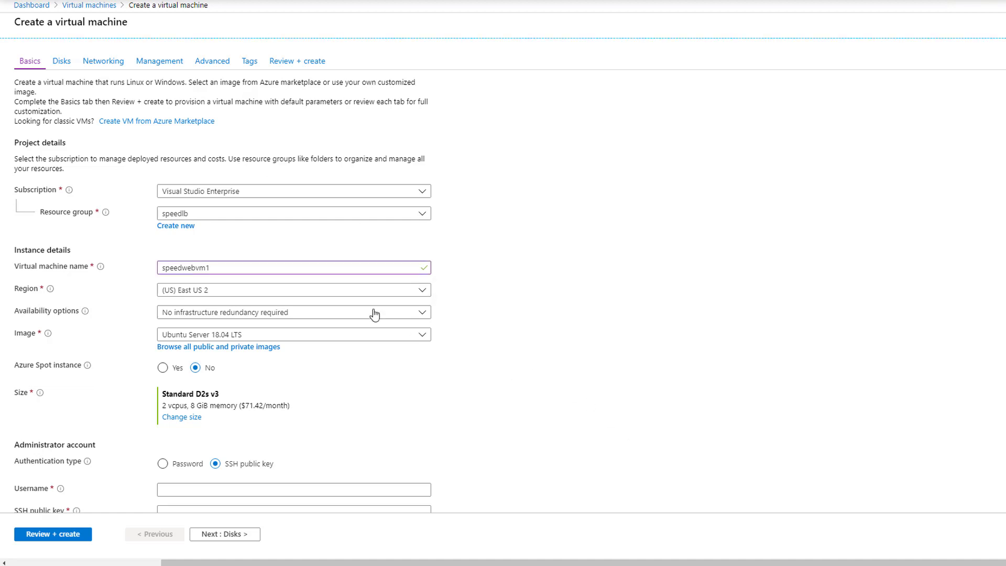
# Set the virtual machine's image to Windows Server 2016 Datacenter.
pyautogui.scroll(-1, 571, 250)
pyautogui.scroll(-1, 571, 250)
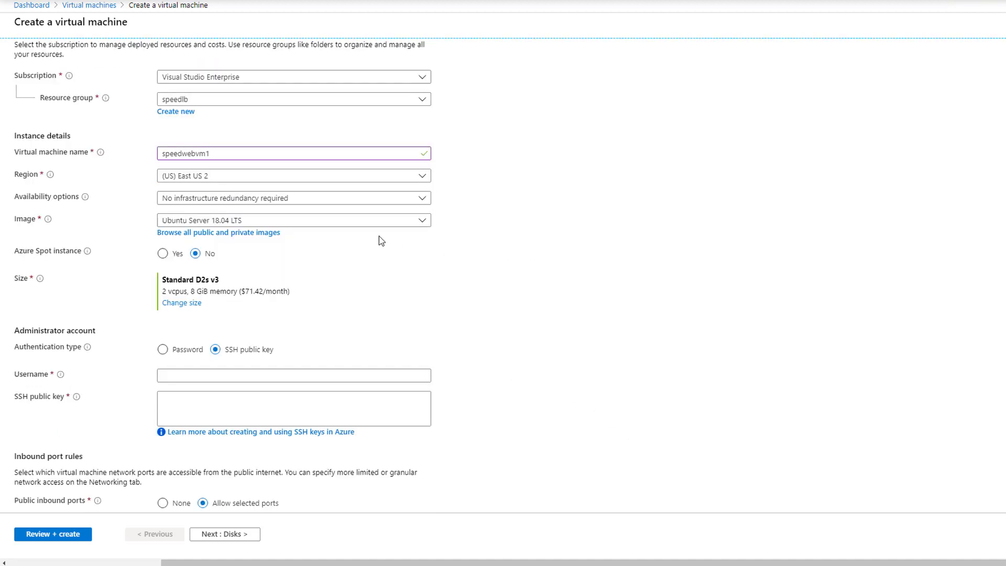
pyautogui.click(385, 224)
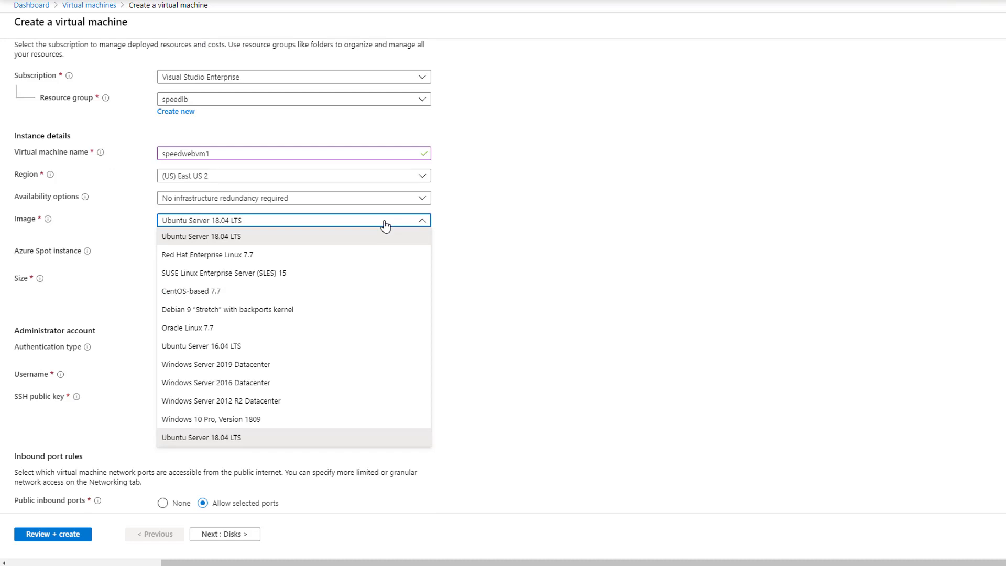
pyautogui.click(280, 390)
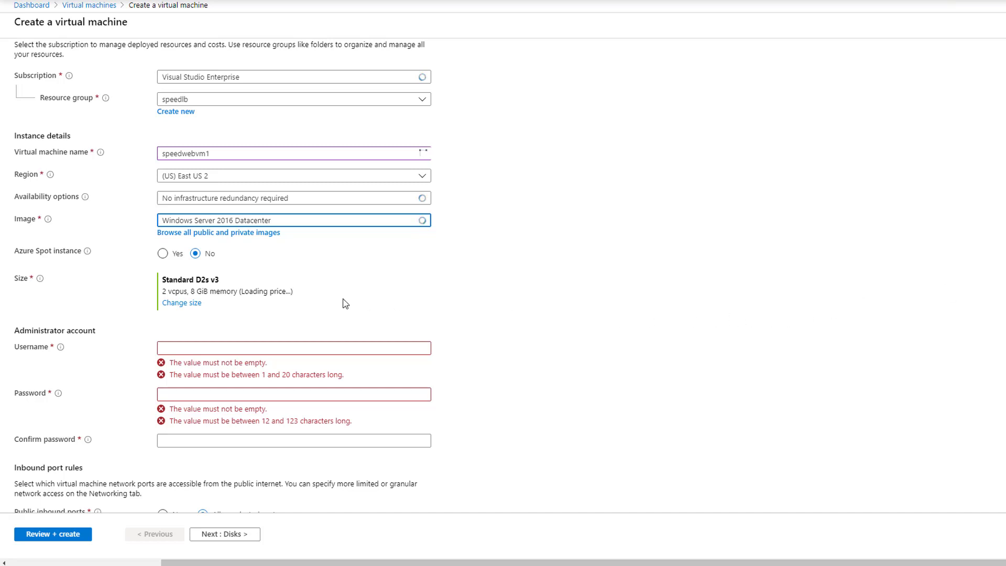
# Change the virtual machine's size to D2s_v3.
pyautogui.click(173, 306)
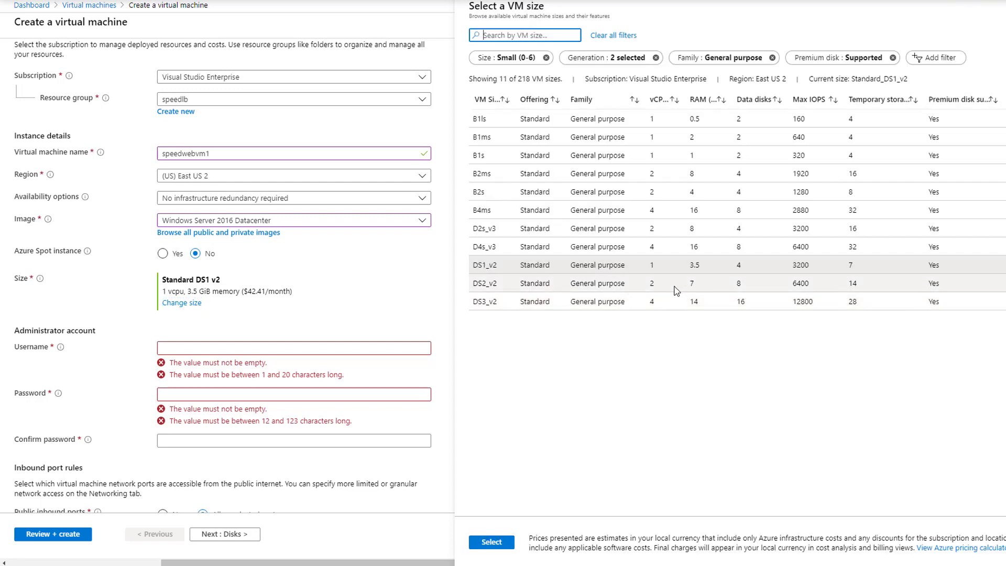
pyautogui.click(675, 231)
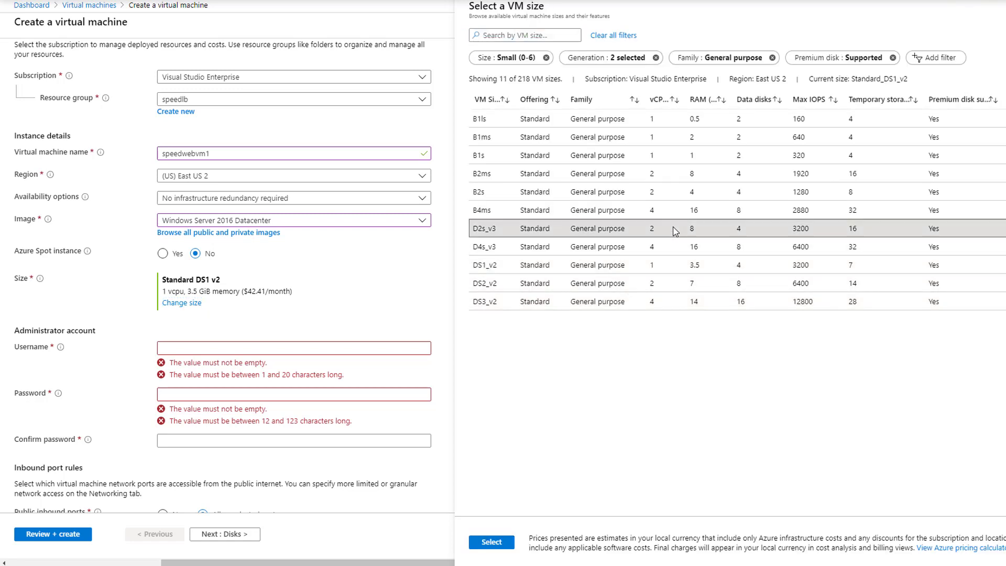
pyautogui.click(495, 547)
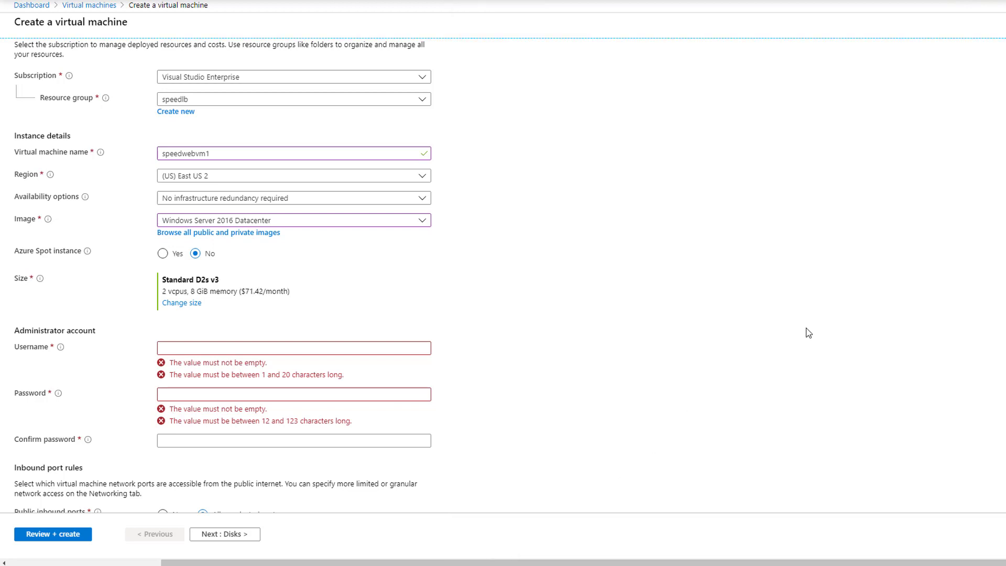
# Set the administrator username to speed, then enter and confirm the administrator account password.
pyautogui.click(288, 349)
pyautogui.write('s')
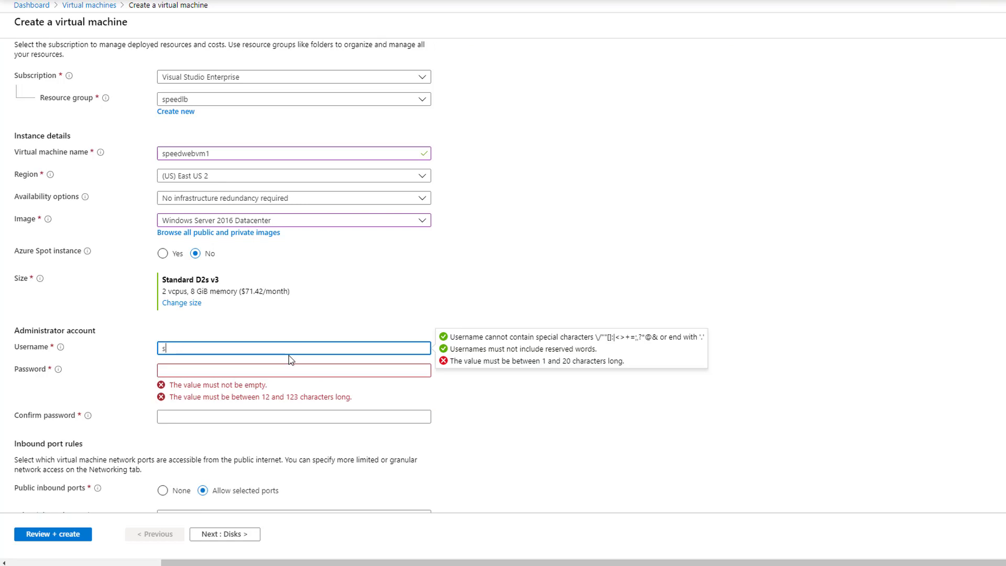
pyautogui.write('peed')
pyautogui.press('Tab')
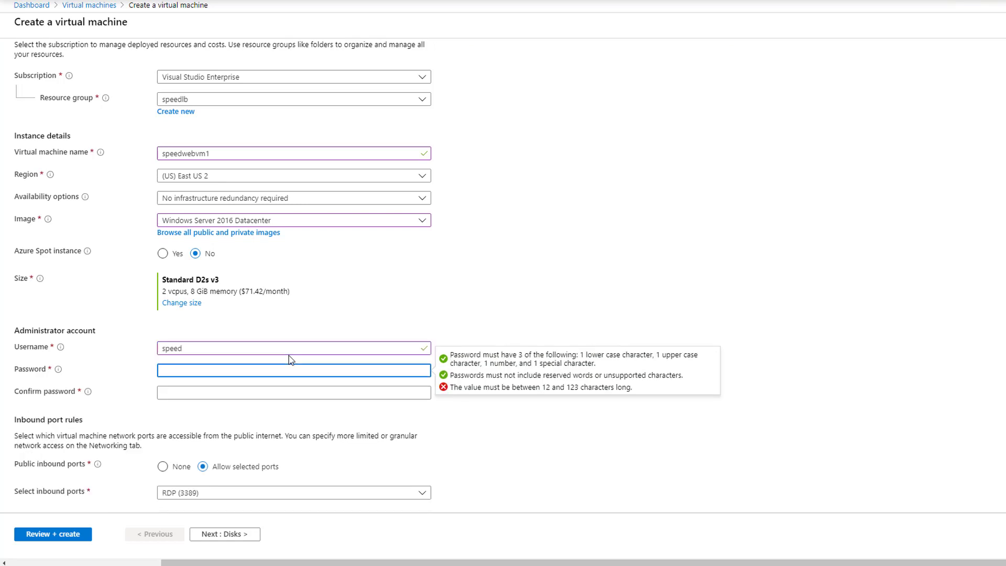
pyautogui.write('••••••••••••')
pyautogui.press('Tab')
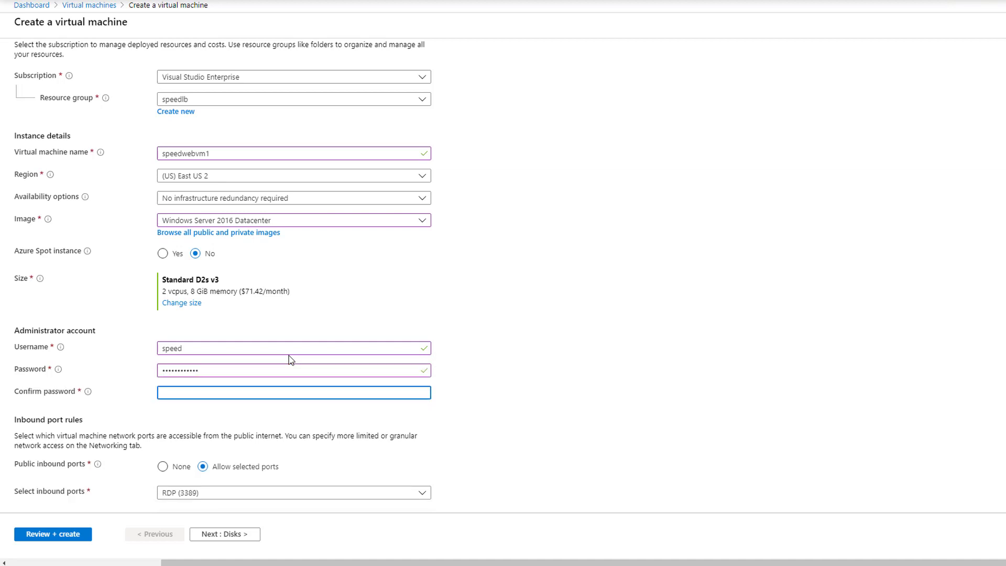
pyautogui.write('•••••')
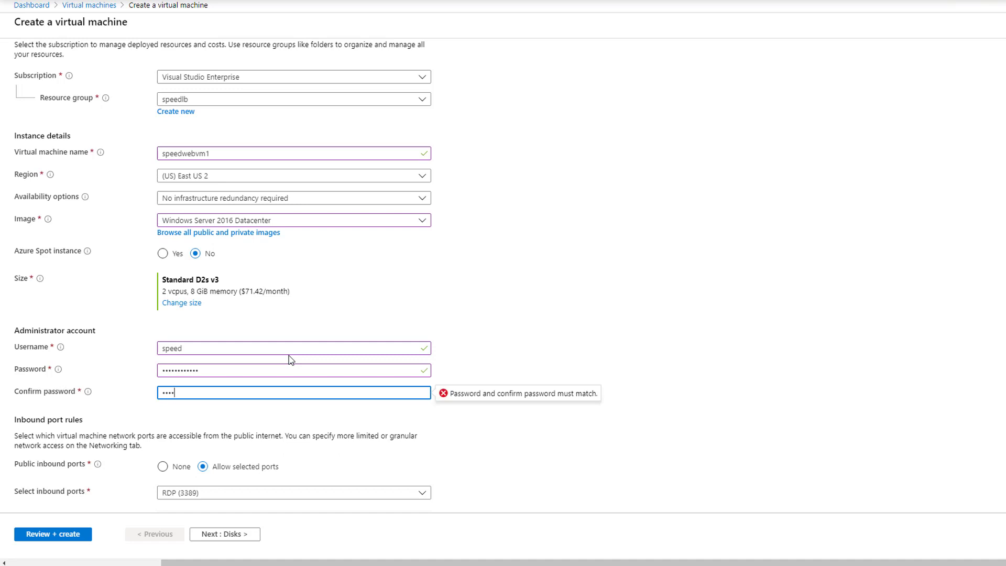
pyautogui.write('•••••••')
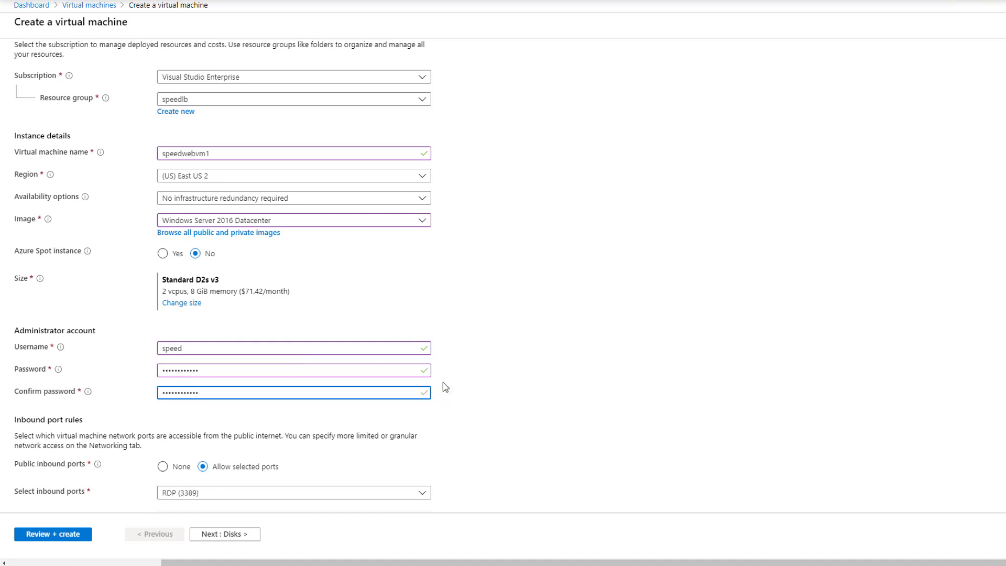
# Keep the disk and virtual network settings, and give the new public IP speedwebvm1-ip the Standard SKU.
pyautogui.scroll(-2, 443, 383)
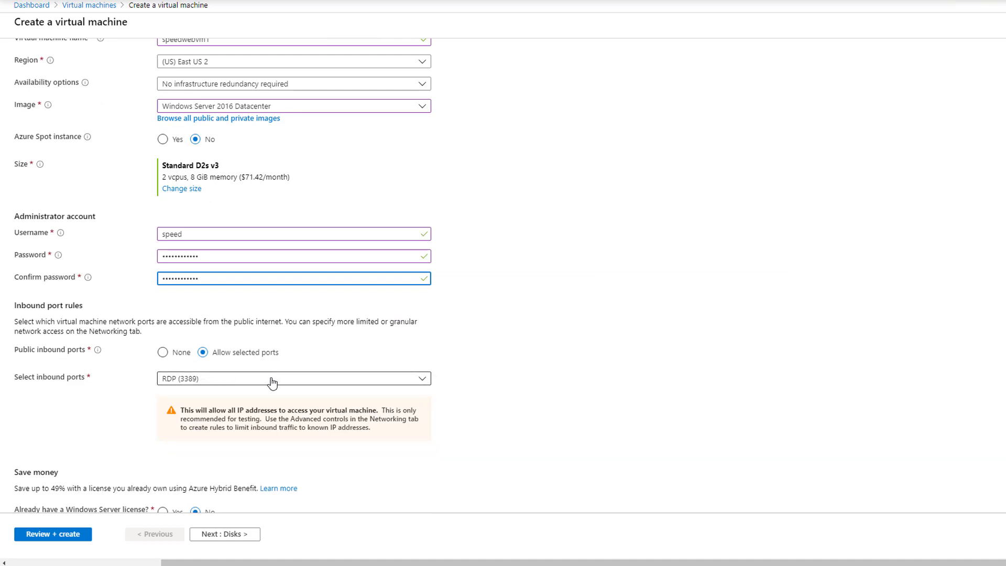
pyautogui.scroll(-1, 568, 385)
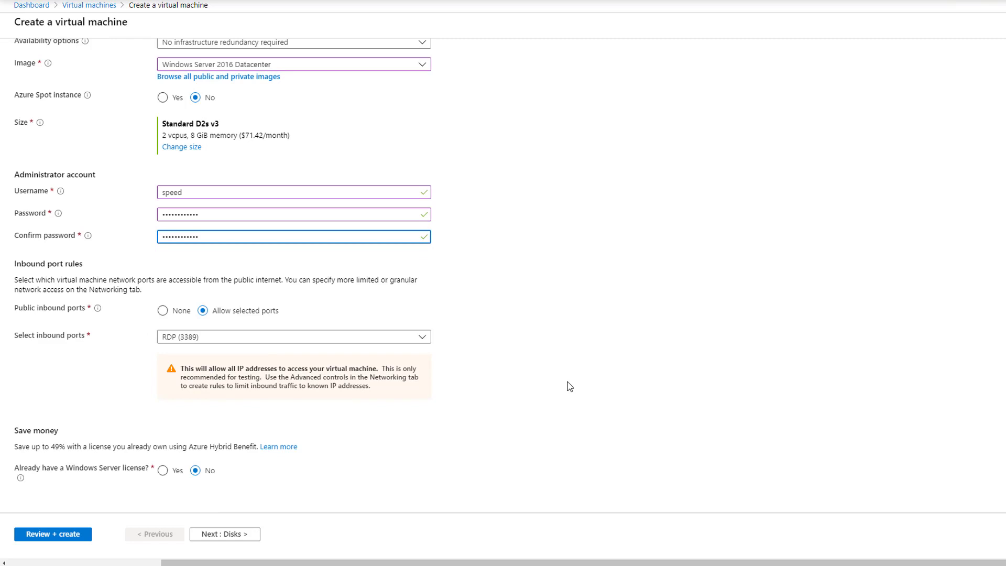
pyautogui.click(225, 536)
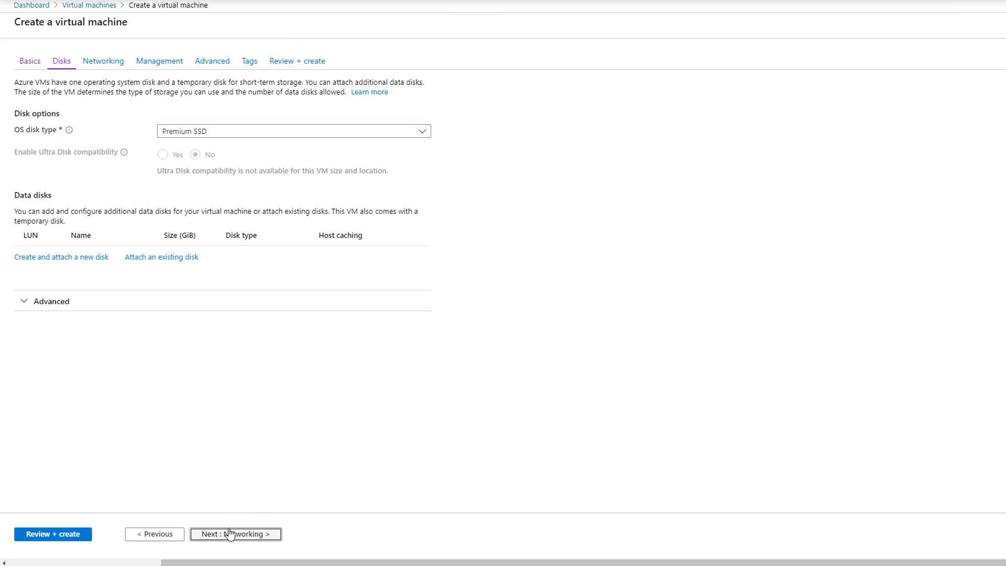
pyautogui.click(286, 529)
pyautogui.click(226, 534)
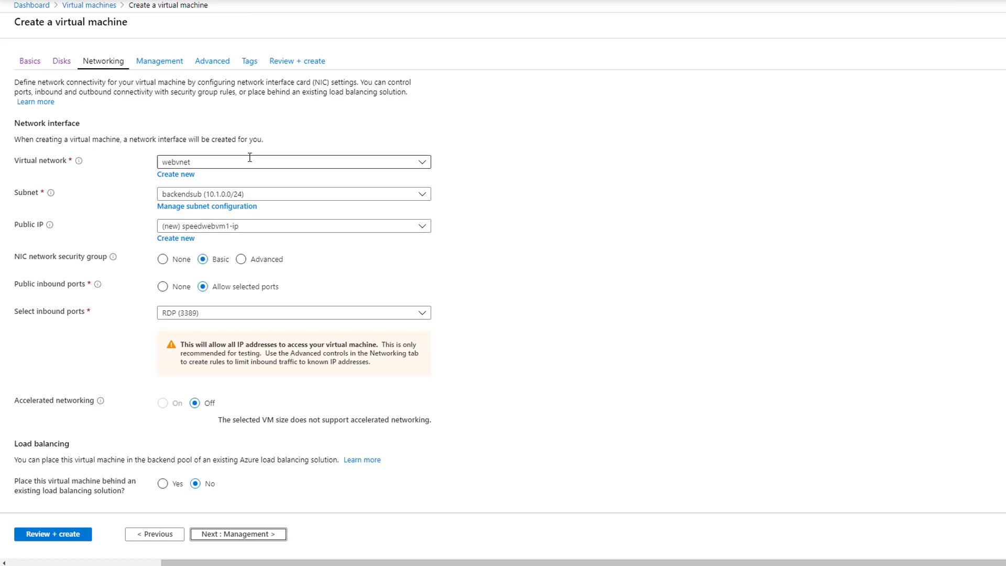
pyautogui.click(423, 165)
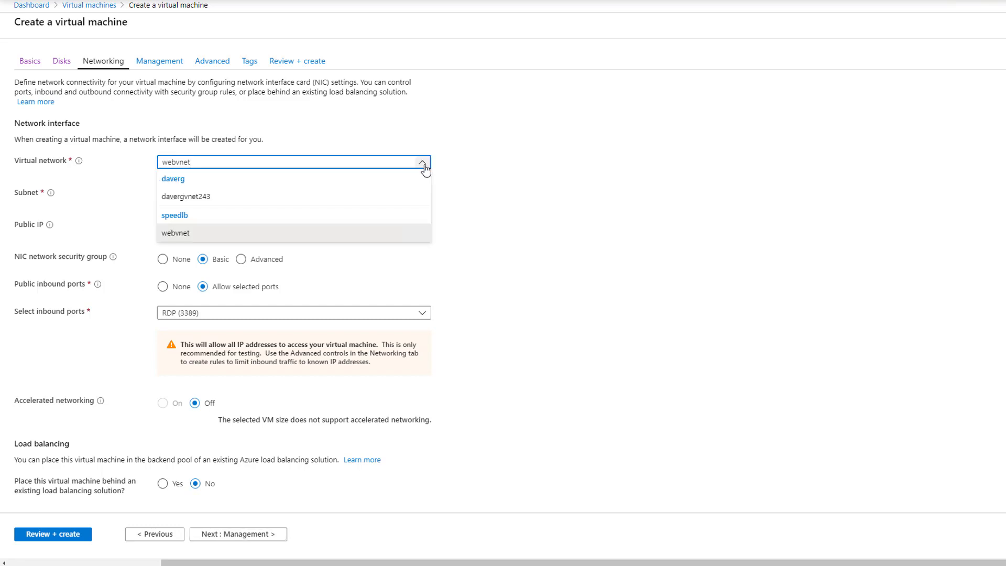
pyautogui.click(423, 164)
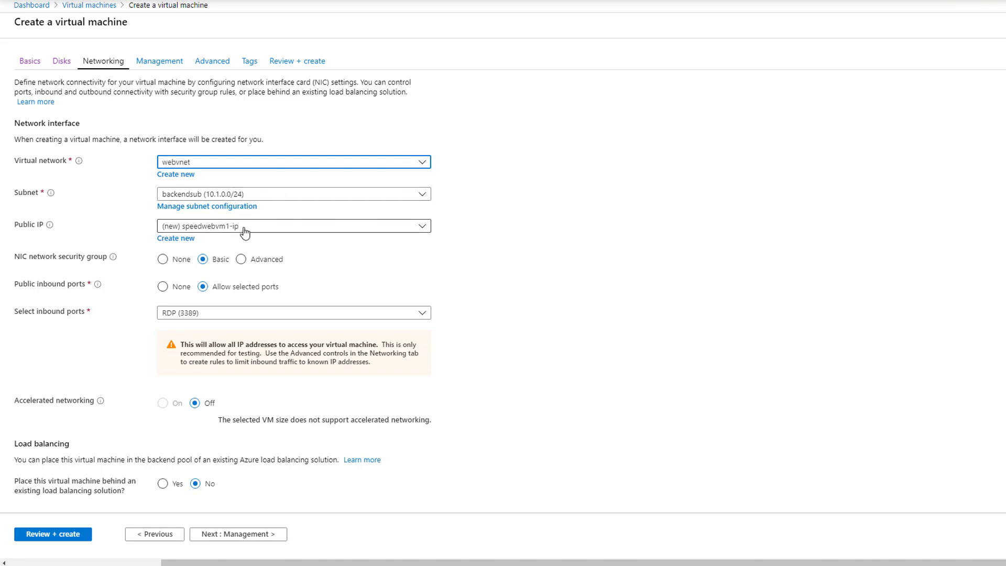
pyautogui.click(187, 240)
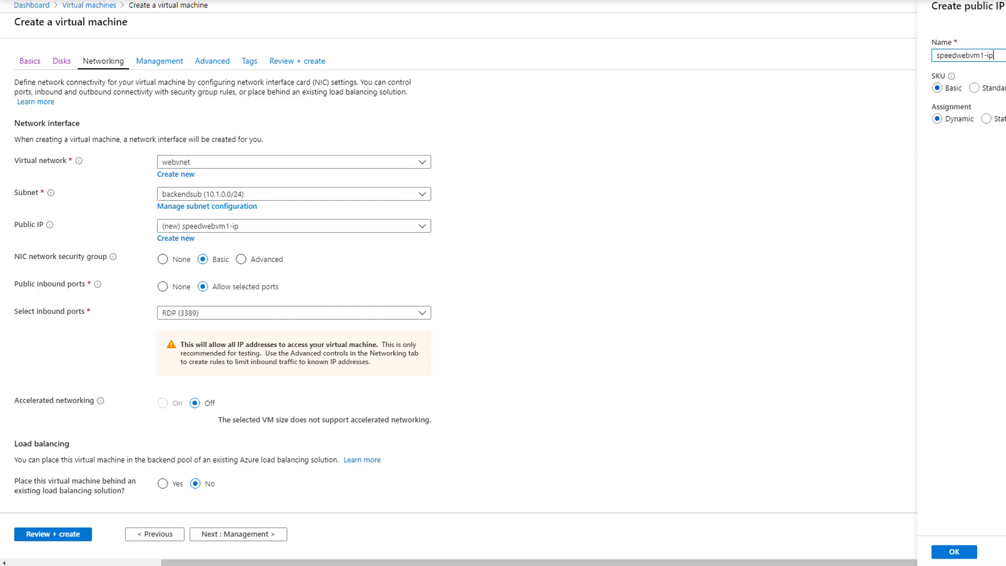
pyautogui.click(975, 89)
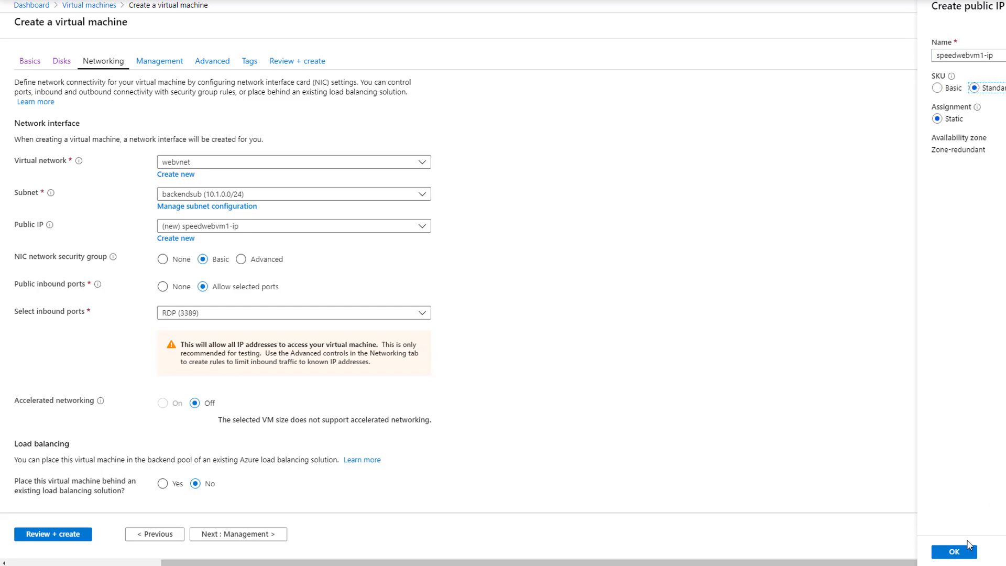
pyautogui.click(953, 551)
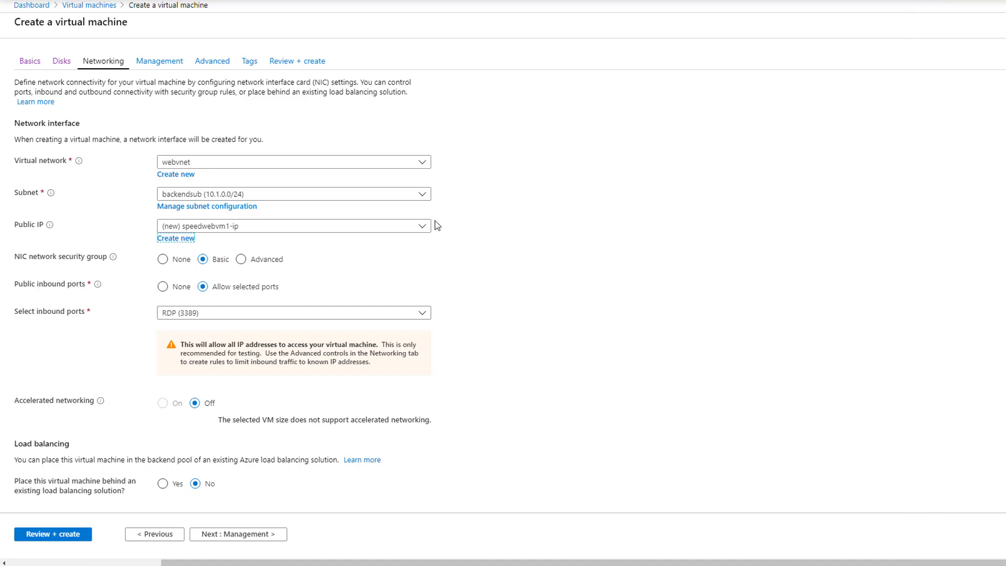
# Set the NIC network security group to Advanced and accept the new group speedwebvm1-nsg with its default rules.
pyautogui.click(242, 261)
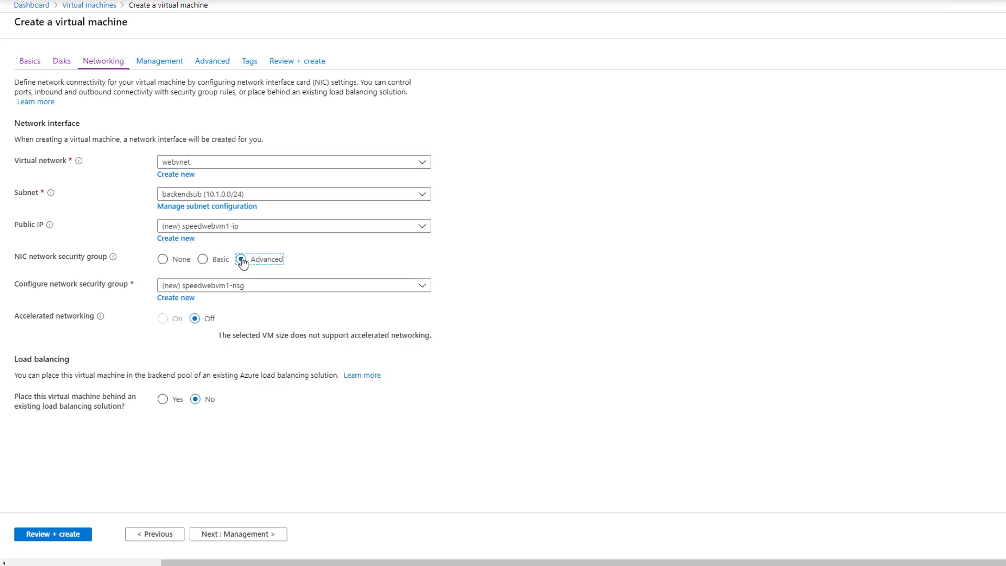
pyautogui.click(173, 303)
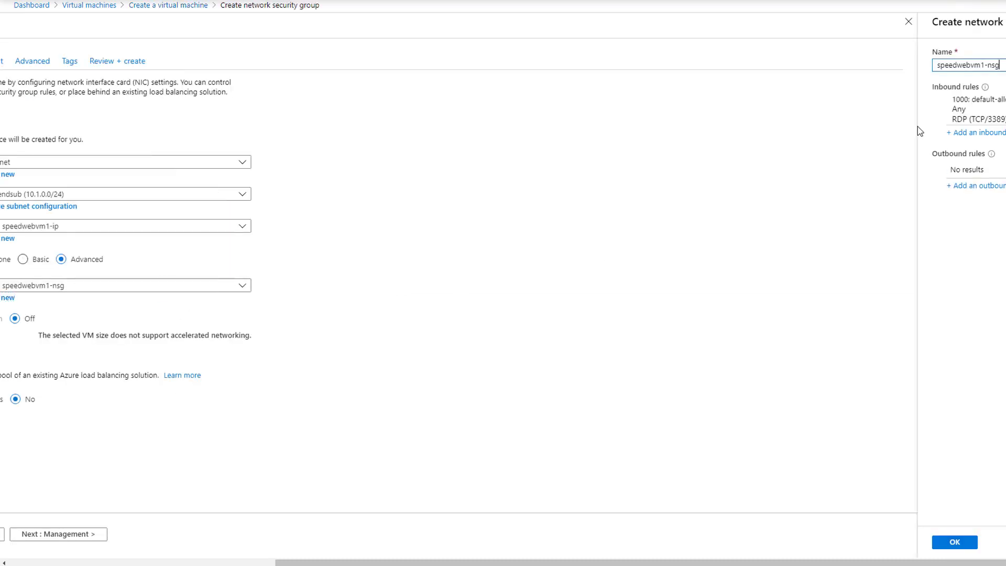
pyautogui.click(957, 541)
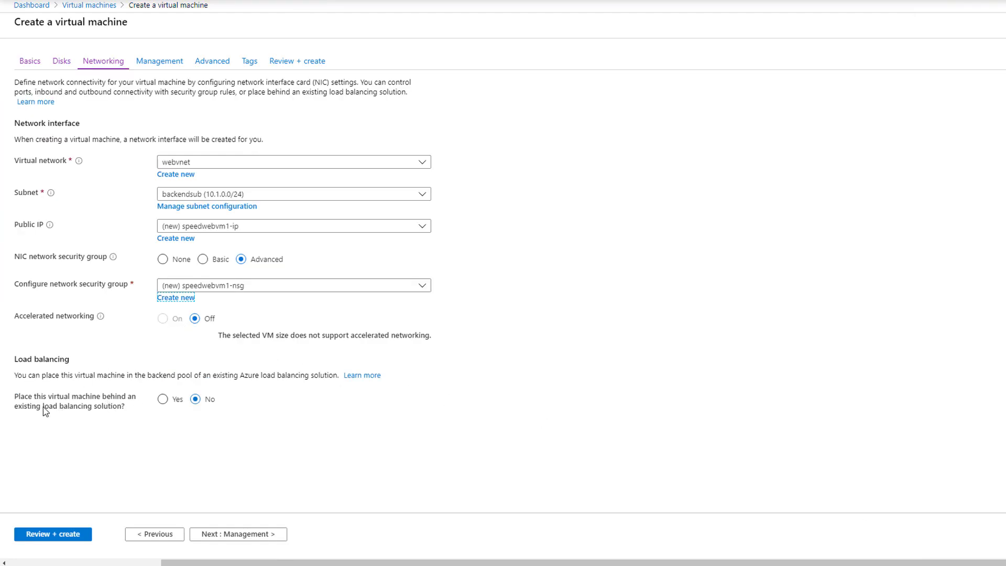
# Place the virtual machine behind an existing load balancing solution, using the Azure load balancer speedlb.
pyautogui.click(163, 404)
pyautogui.scroll(-1, 382, 406)
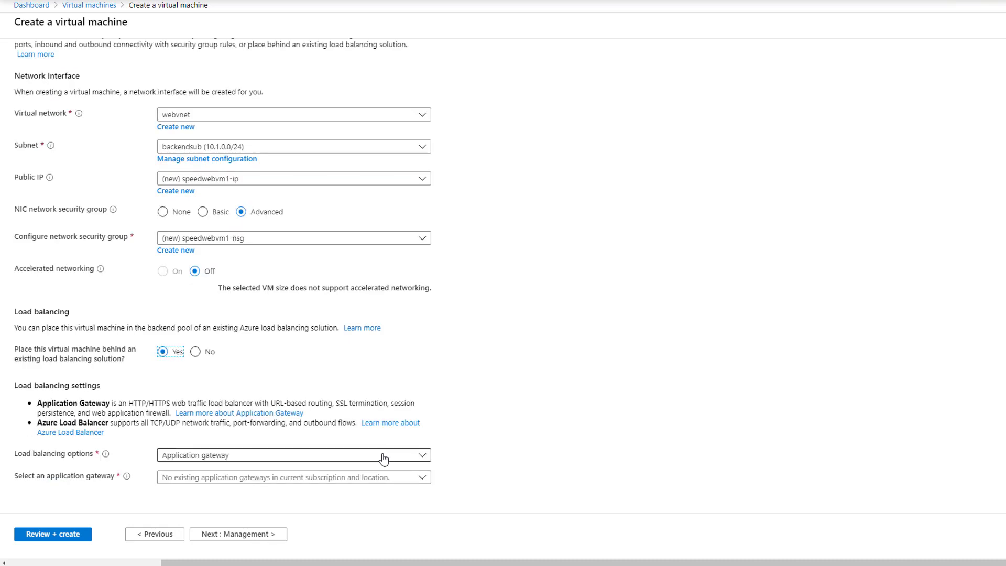
pyautogui.click(386, 457)
pyautogui.click(266, 489)
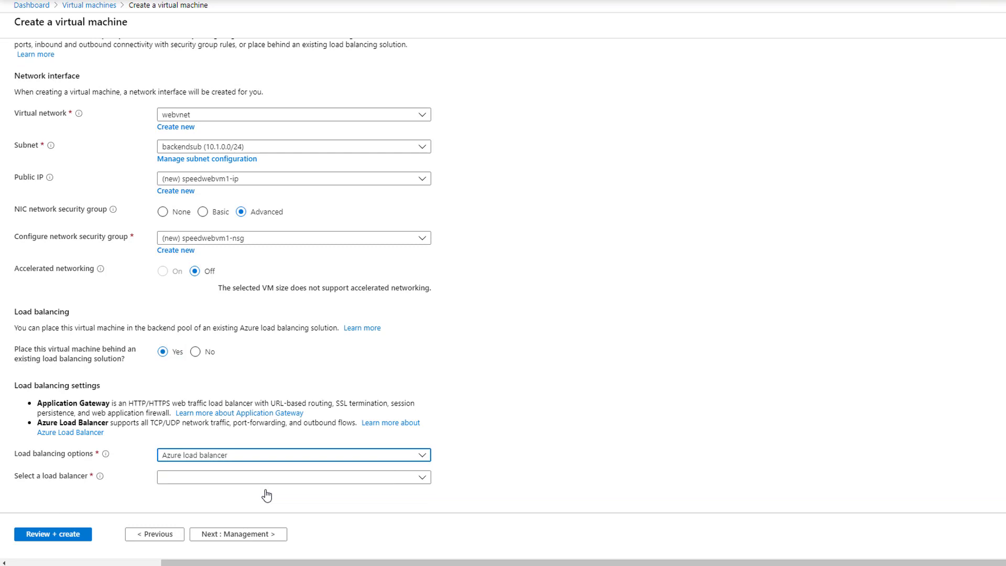
pyautogui.click(415, 476)
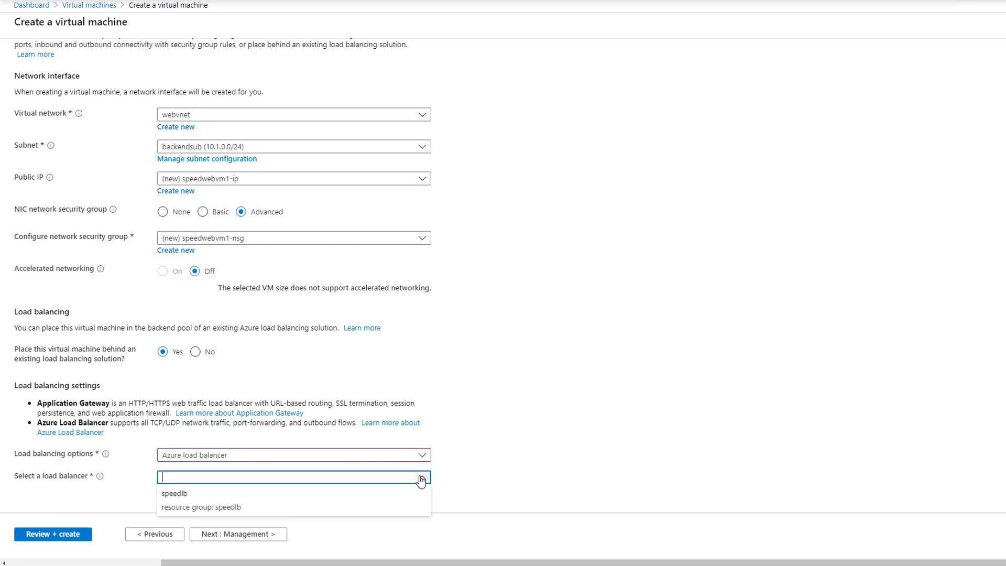
pyautogui.click(278, 504)
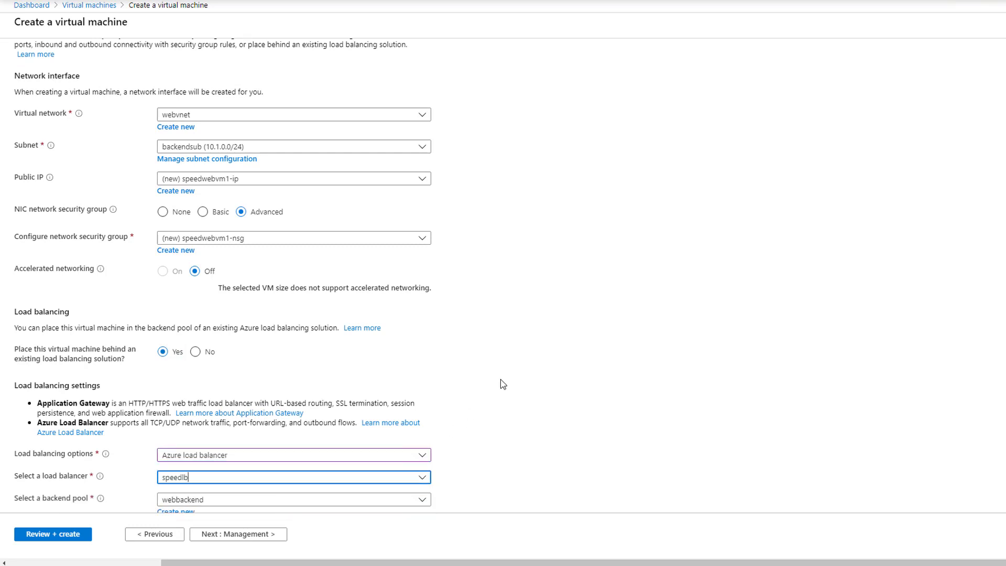
# Enter 11:00 PM as the auto-shutdown time and choose the (UTC-05:00) Eastern Time (US & Canada) time zone.
pyautogui.scroll(-1, 501, 383)
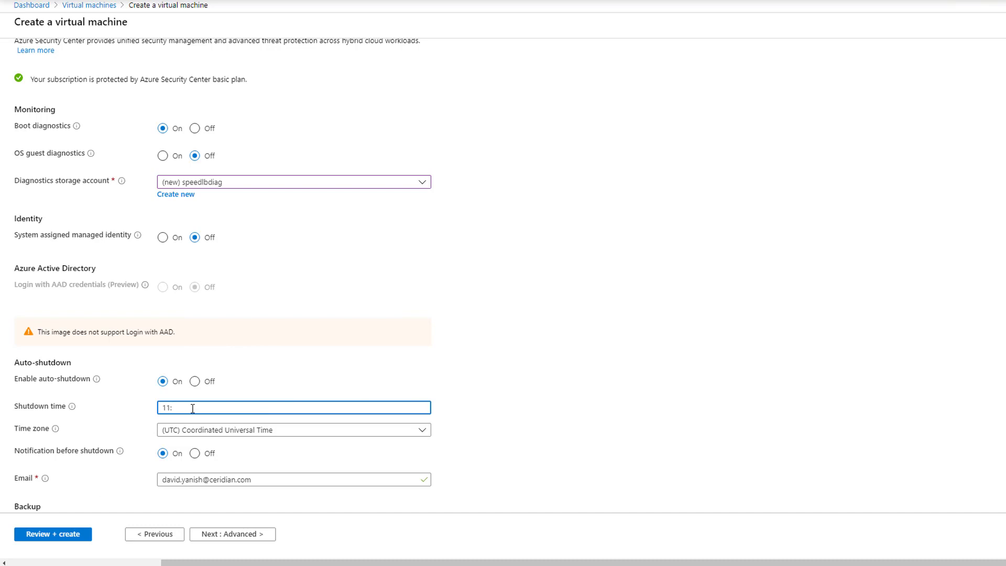
pyautogui.write('00pm')
pyautogui.click(362, 434)
pyautogui.scroll(10, 296, 185)
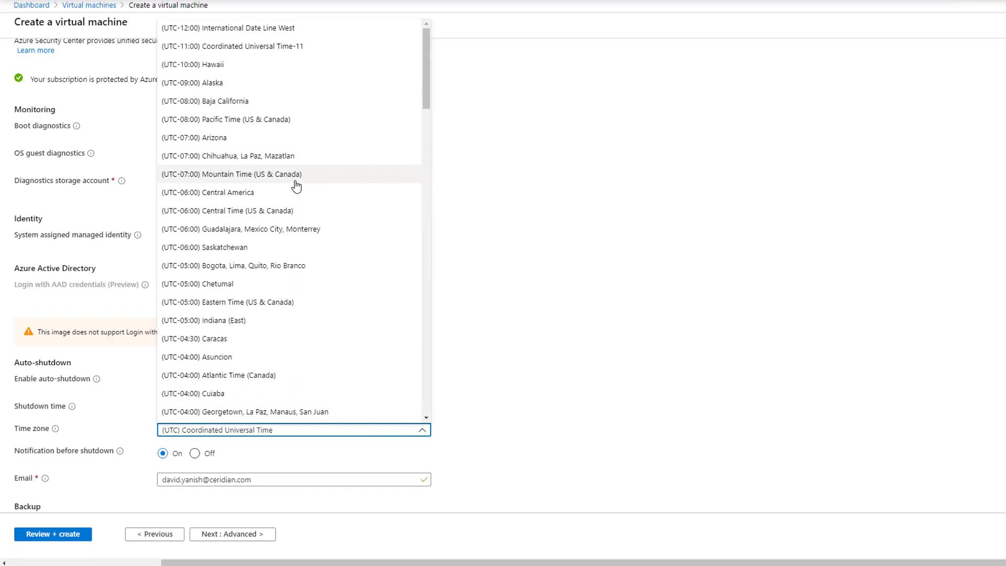
pyautogui.click(257, 301)
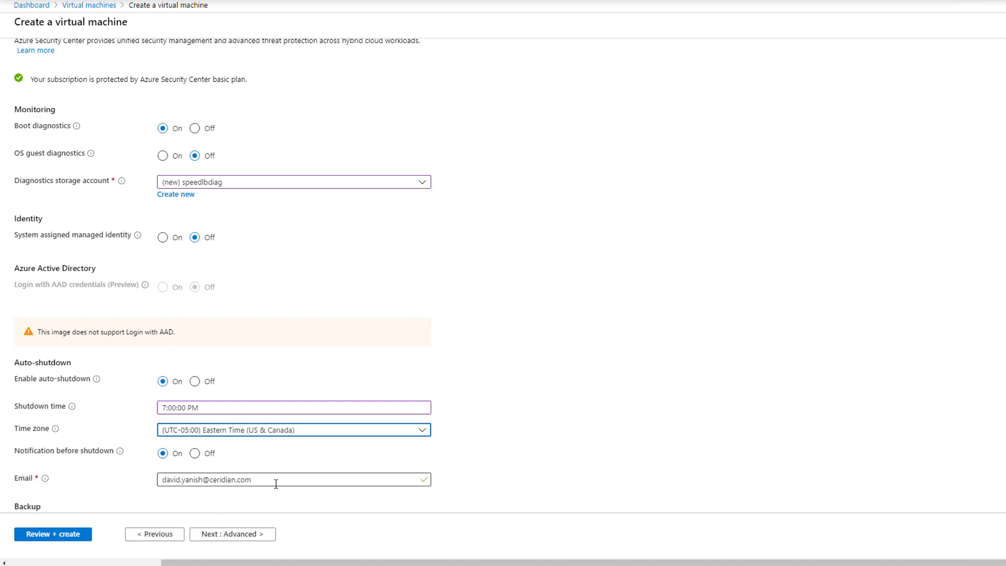
# Clear the notification email and turn off the notification before shutdown.
pyautogui.tripleClick(239, 481)
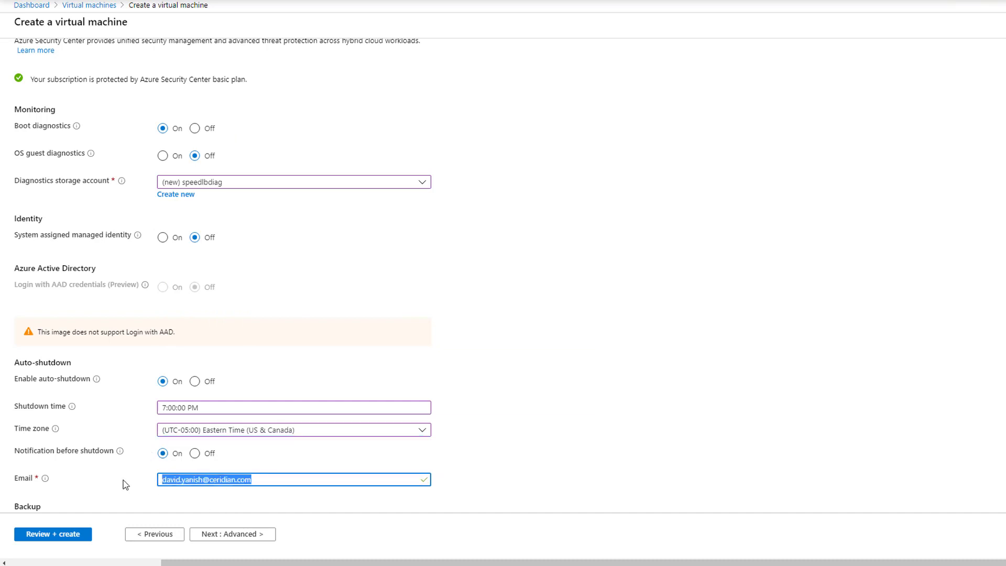
pyautogui.press('BackSpace')
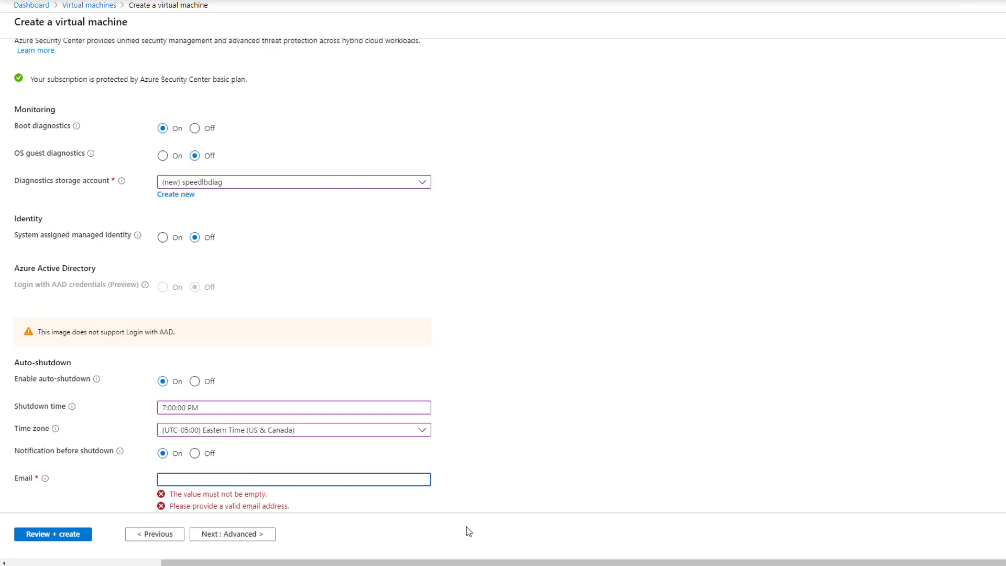
pyautogui.click(197, 454)
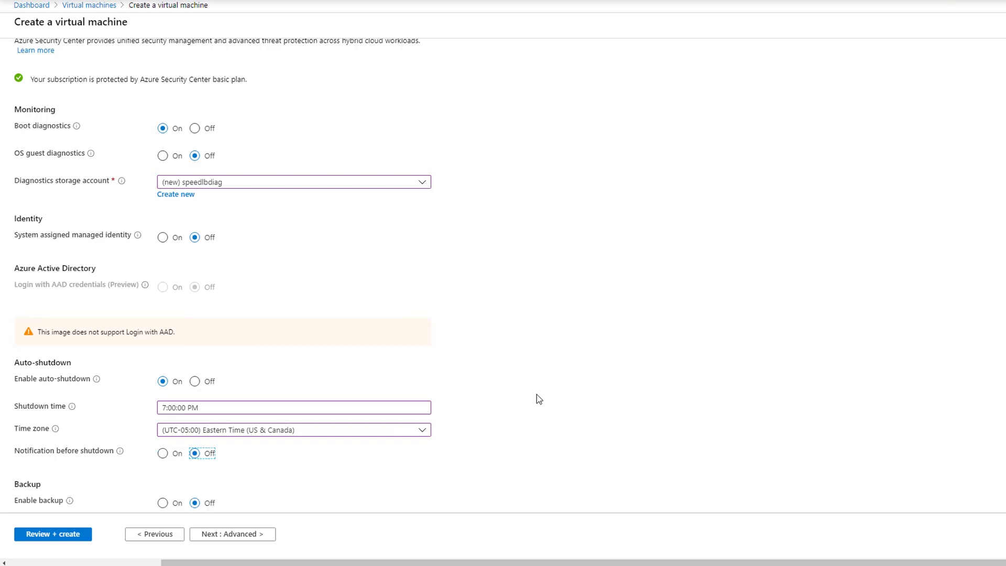
# Run the final validation of the virtual machine and review its disk, networking and management settings.
pyautogui.scroll(-1, 536, 394)
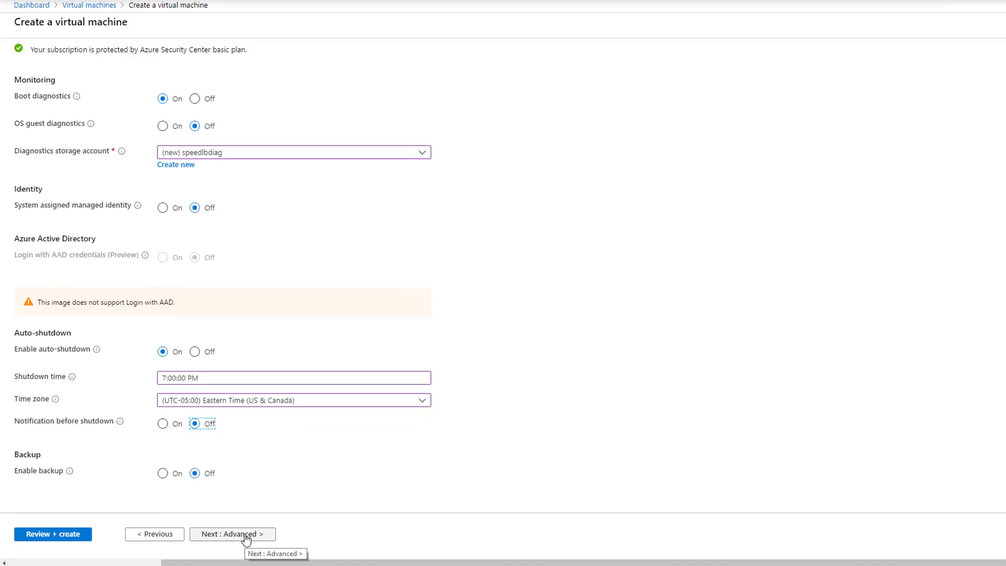
pyautogui.click(61, 539)
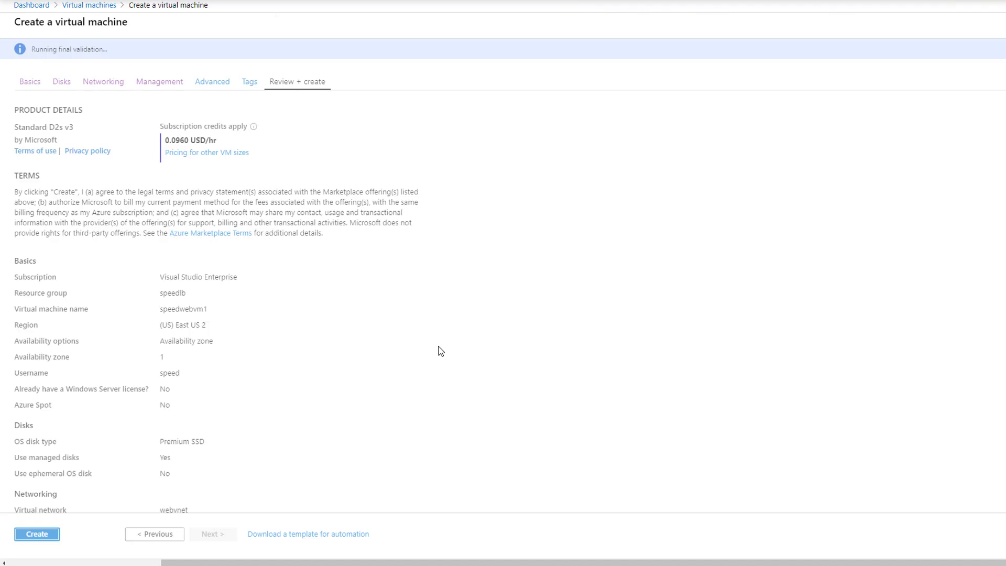
pyautogui.scroll(-6, 503, 283)
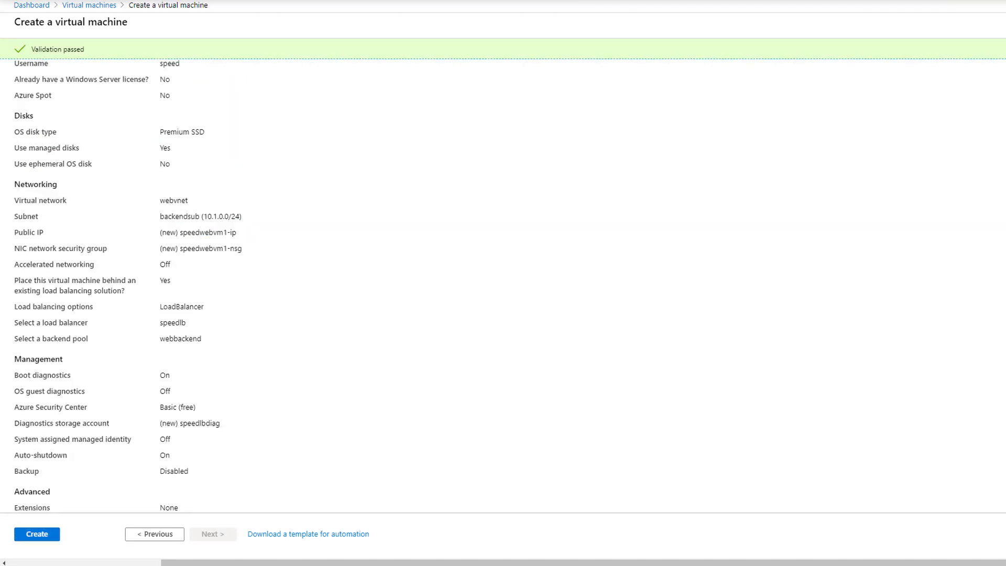